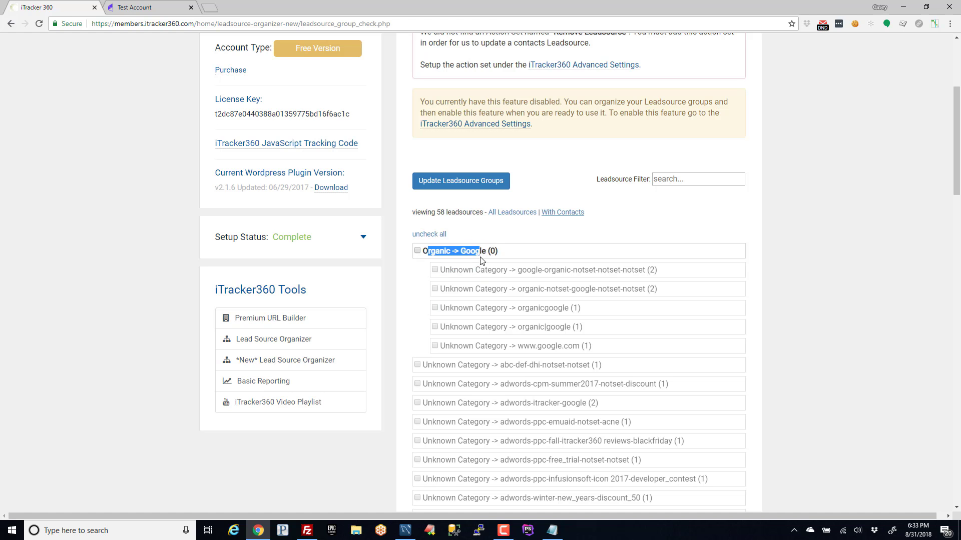
View the contacts awaiting a lead source update, comparing their old and new lead sources, and close the list.
left_click(496, 249)
scroll(629, 265, "down", 20)
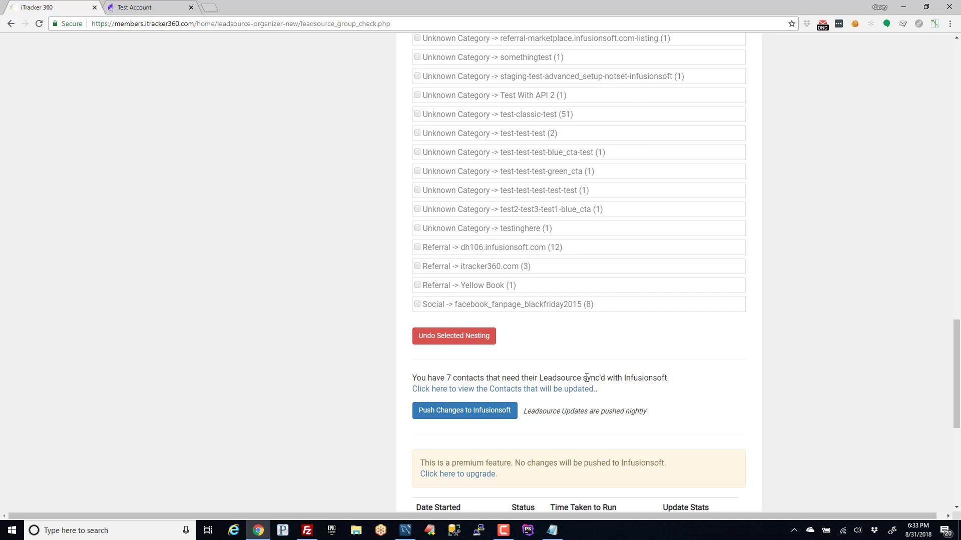
left_click_drag(436, 378, 500, 379)
left_click(503, 389)
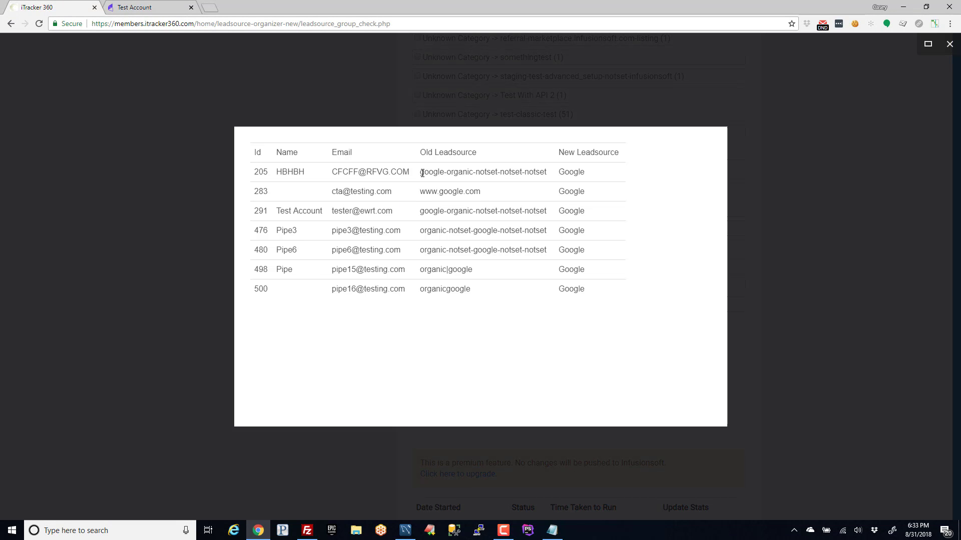
left_click_drag(422, 173, 539, 173)
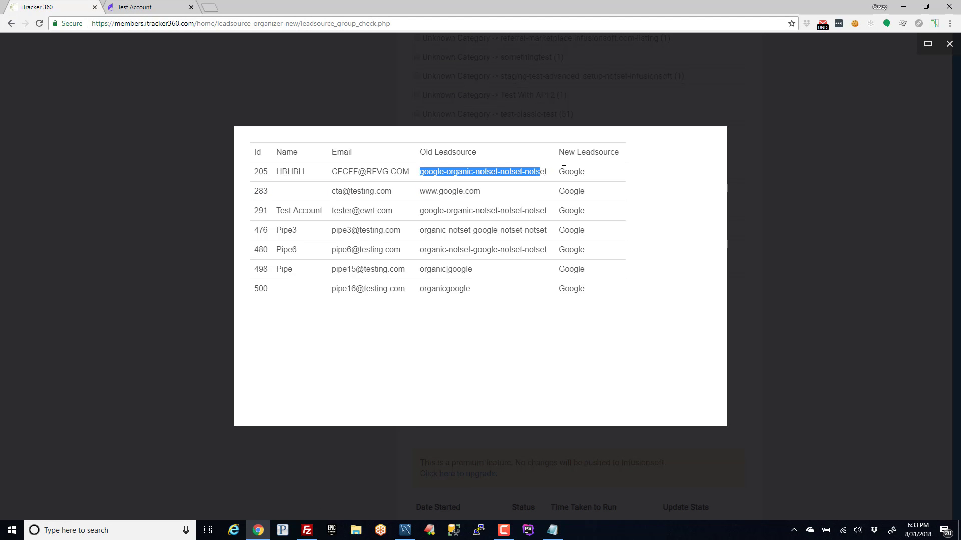
double_click(564, 171)
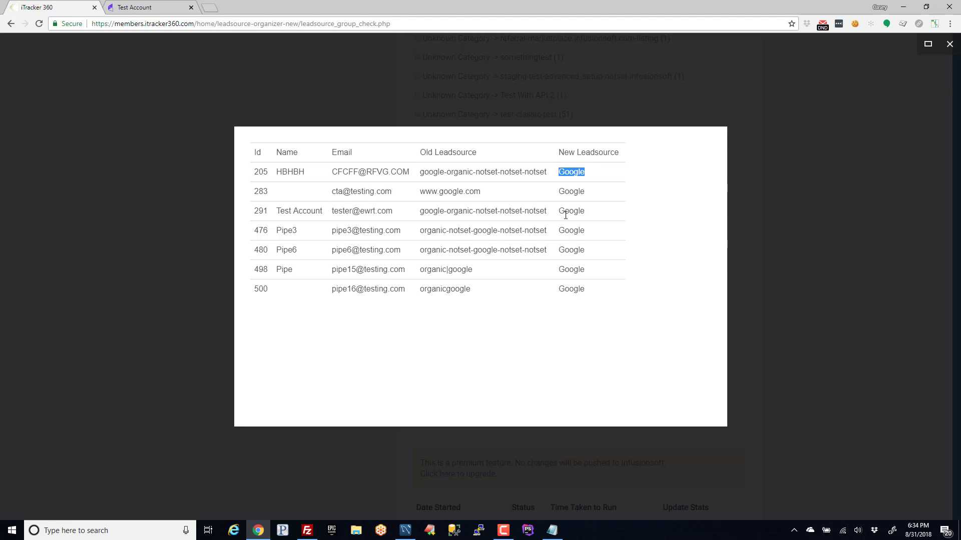
left_click(949, 44)
Push the pending lead source changes to Infusionsoft.
scroll(725, 317, "down", 1)
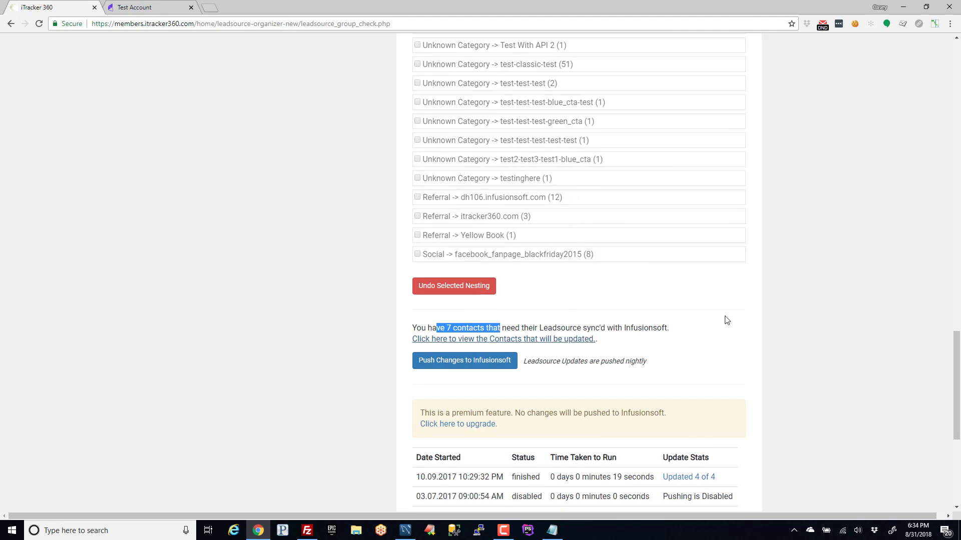
scroll(732, 319, "down", 2)
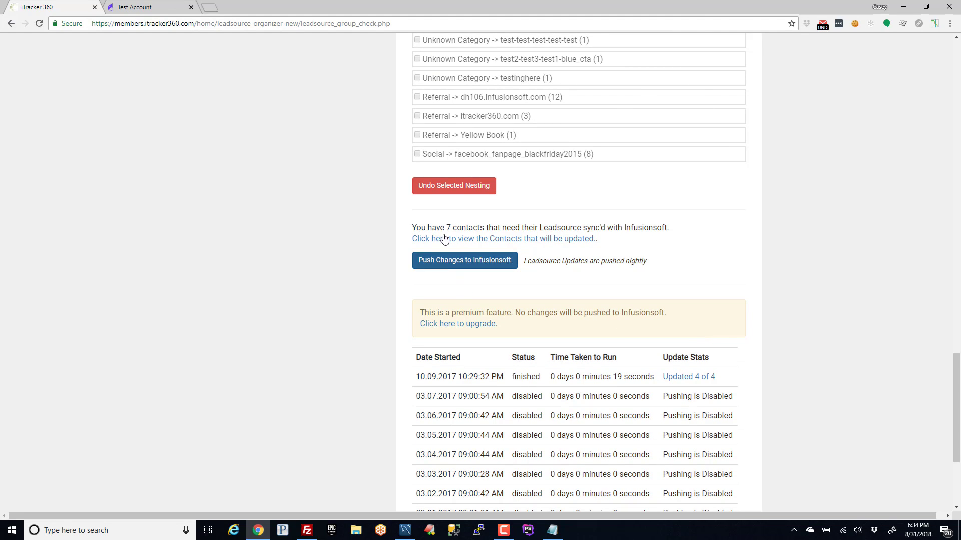
left_click_drag(420, 232, 503, 242)
left_click(538, 258)
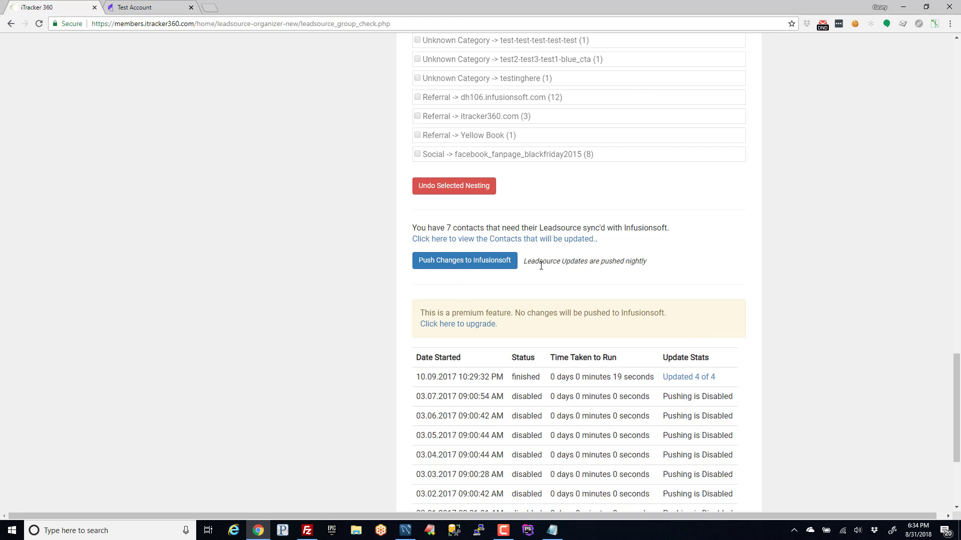
left_click(460, 268)
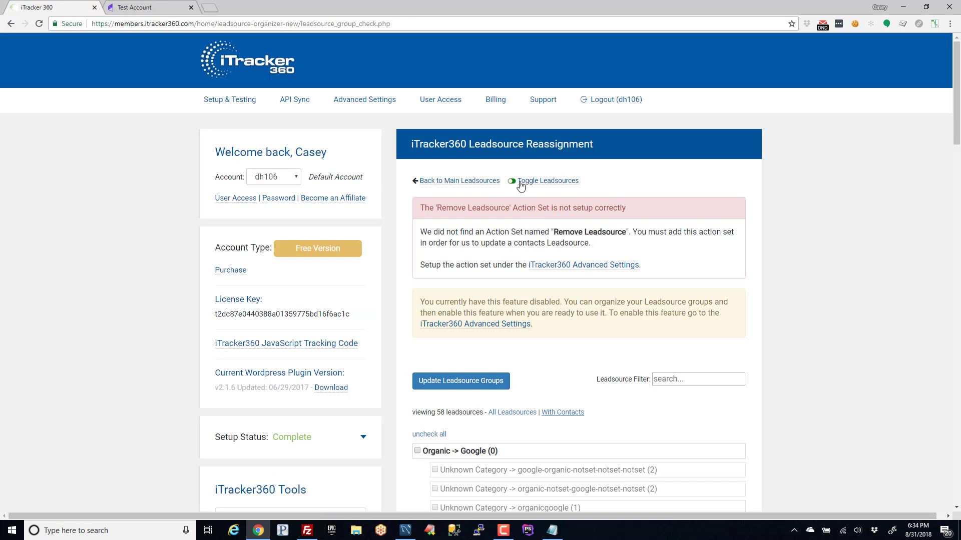
Hide the lead source list and check the status of the newest push run in the update history.
left_click(536, 186)
scroll(556, 300, "down", 3)
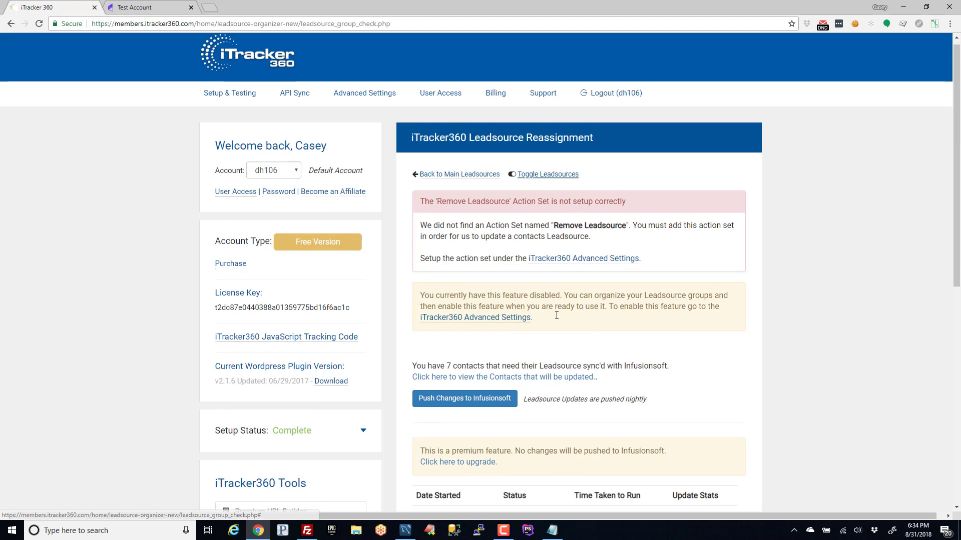
double_click(527, 323)
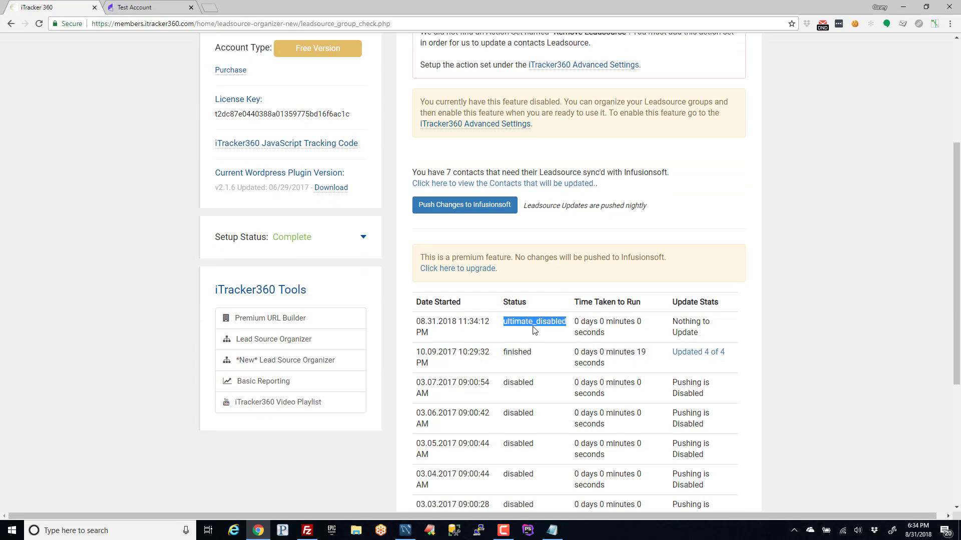
left_click(530, 328)
double_click(528, 321)
scroll(526, 315, "up", 3)
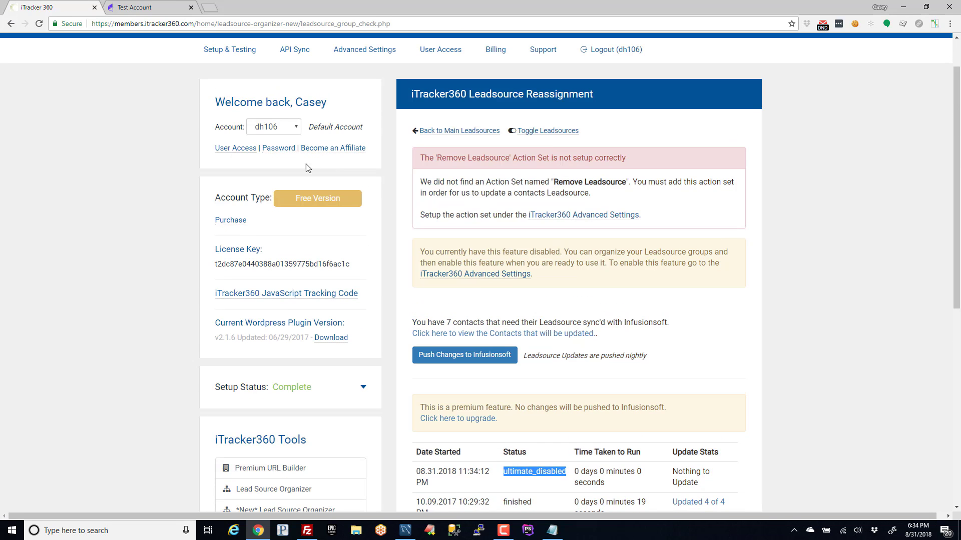
Check the account type, reload the Leadsource Reassignment page and check the account type again.
left_click(321, 197)
triple_click(321, 197)
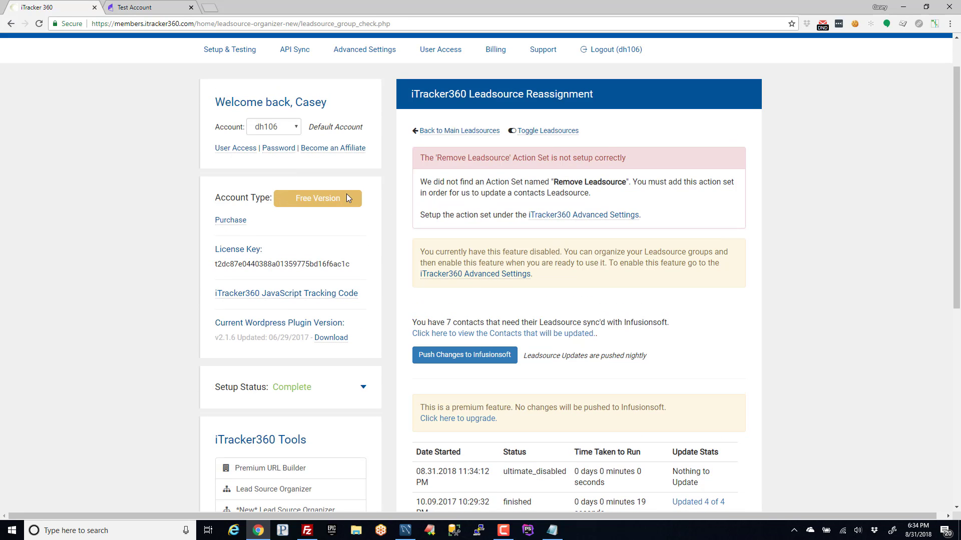
left_click(316, 201)
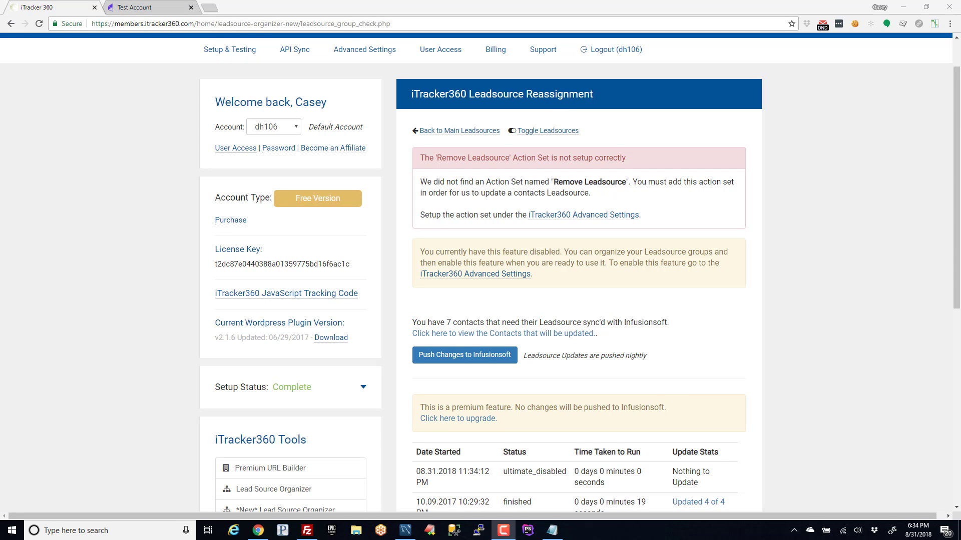
left_click(40, 265)
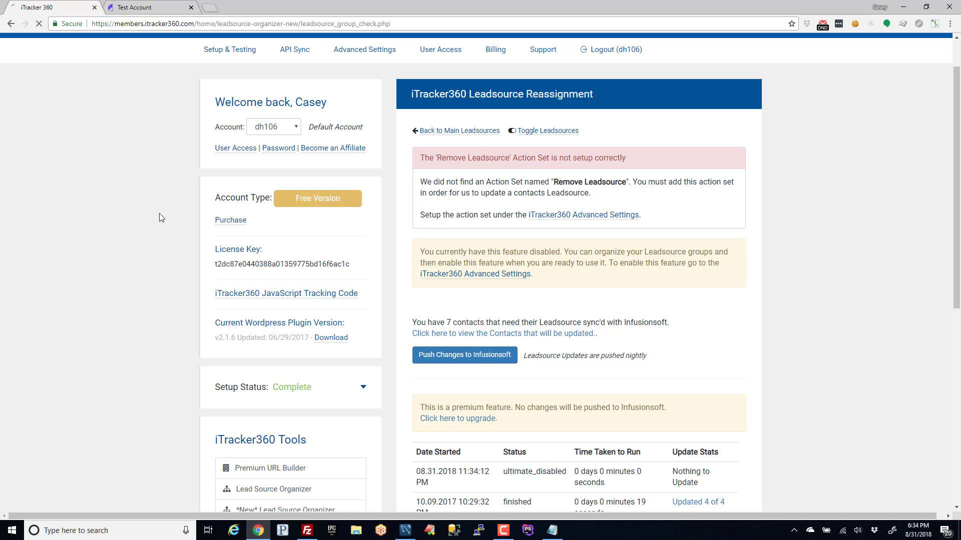
left_click_drag(283, 197, 358, 201)
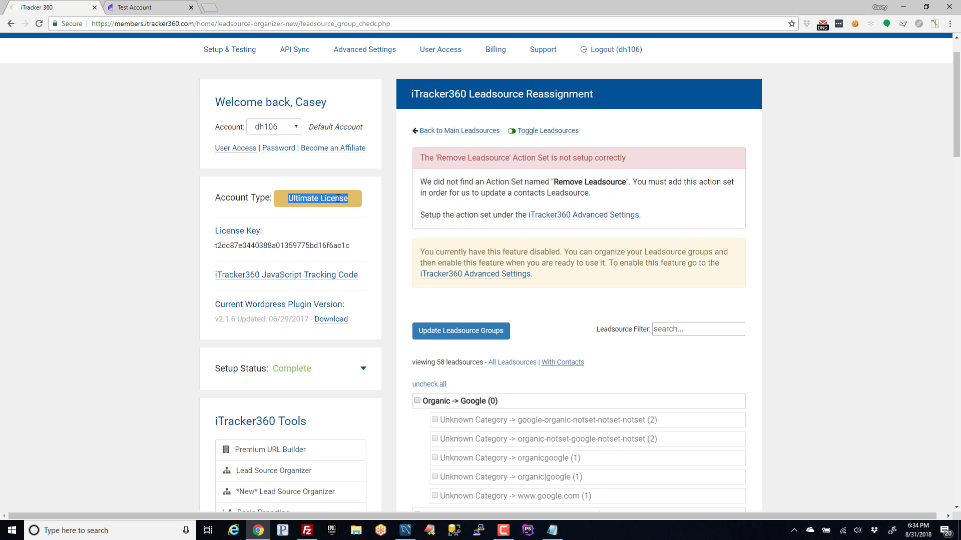
left_click(382, 212)
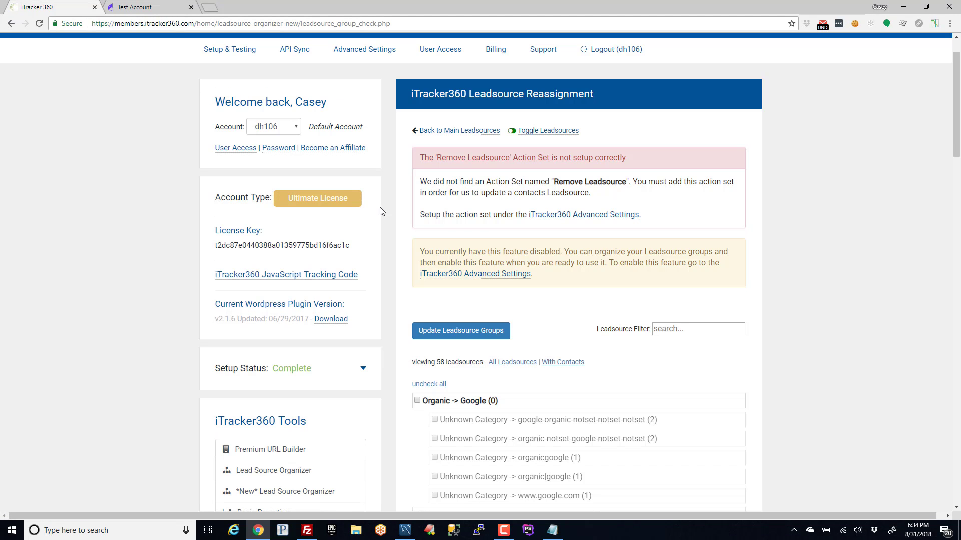
Collapse the lead source list and push the pending changes to Infusionsoft again.
left_click(533, 131)
scroll(552, 229, "down", 3)
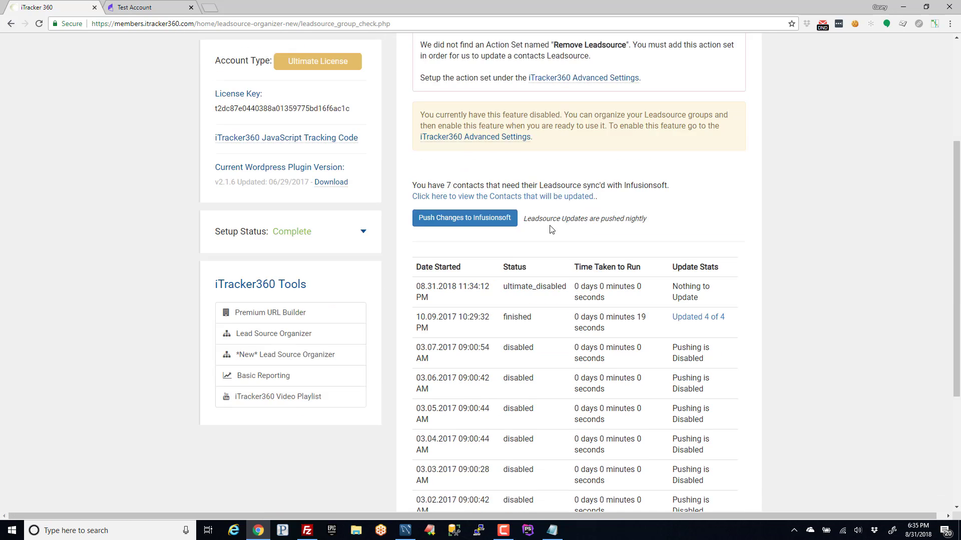
scroll(552, 229, "down", 2)
left_click(470, 105)
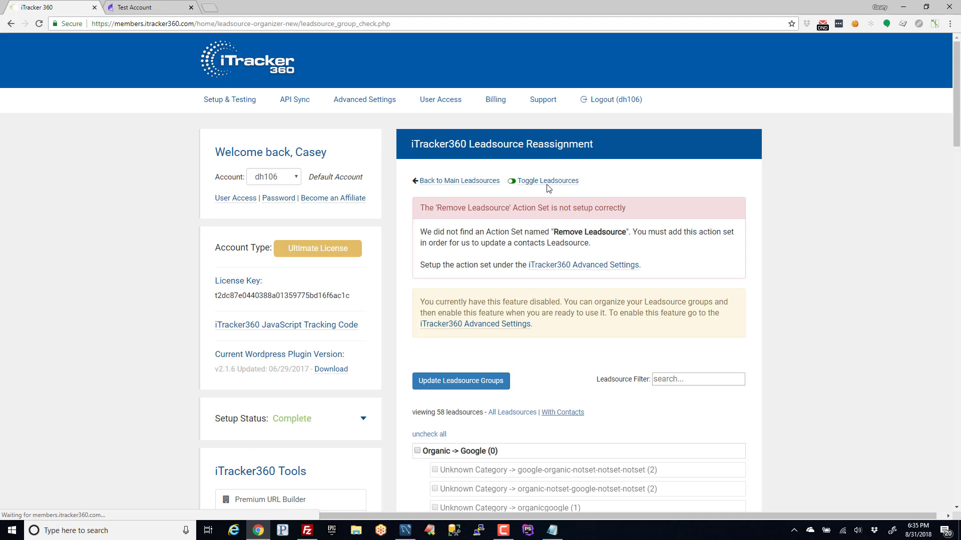
Hide the reloaded lead source list and examine the latest push run's status and update stats.
left_click(537, 184)
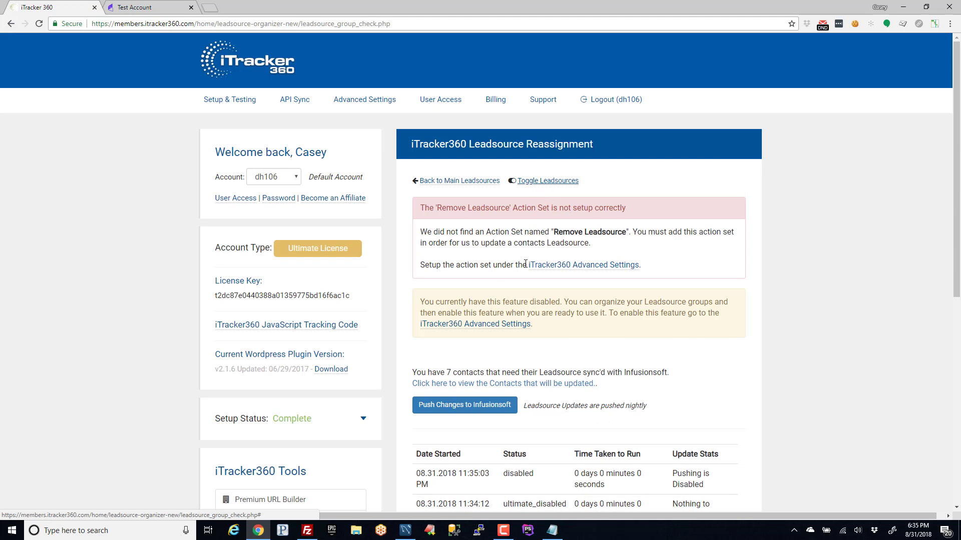
scroll(530, 278, "down", 2)
double_click(525, 373)
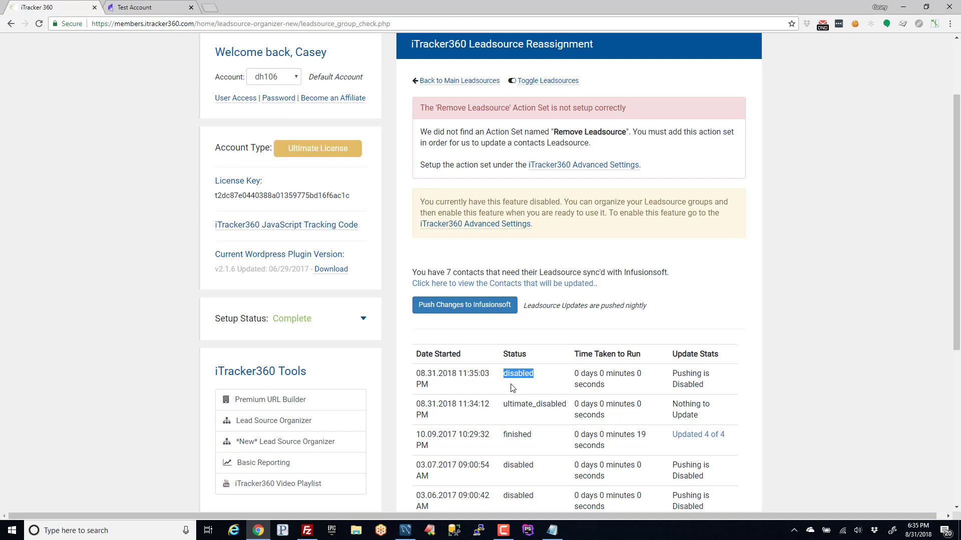
scroll(692, 379, "down", 1)
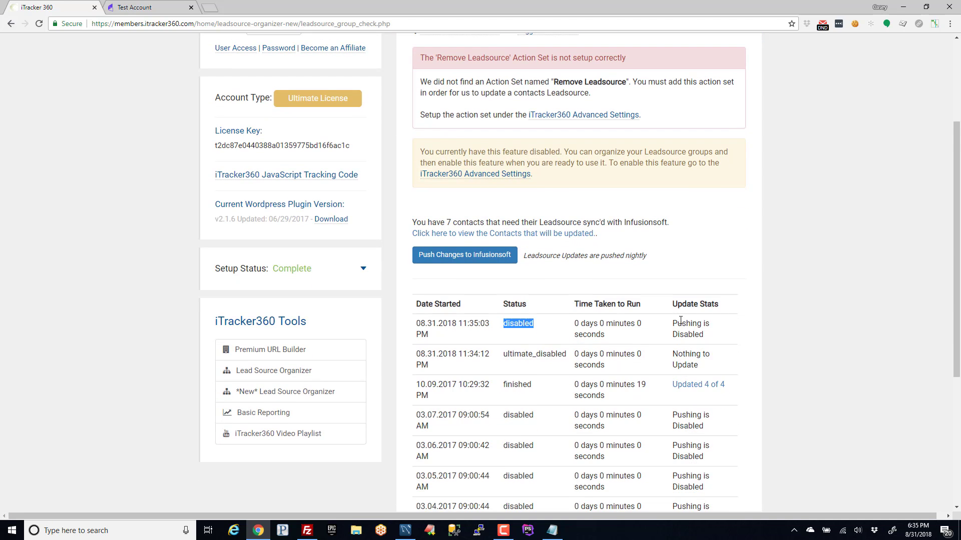
left_click_drag(673, 334, 715, 340)
left_click(679, 326)
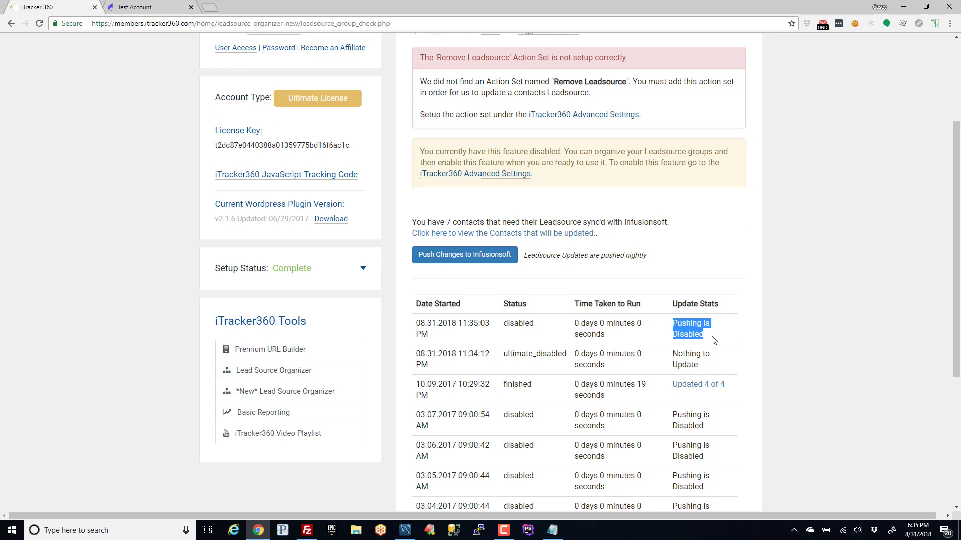
Read the notices about the disabled push feature and the missing "Remove Leadsource" action set.
left_click_drag(426, 150, 580, 178)
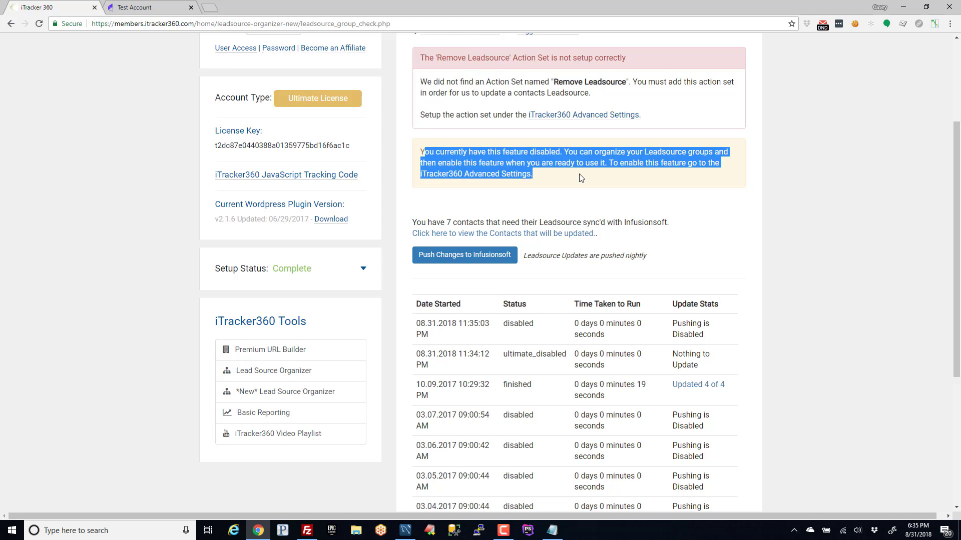
left_click(572, 176)
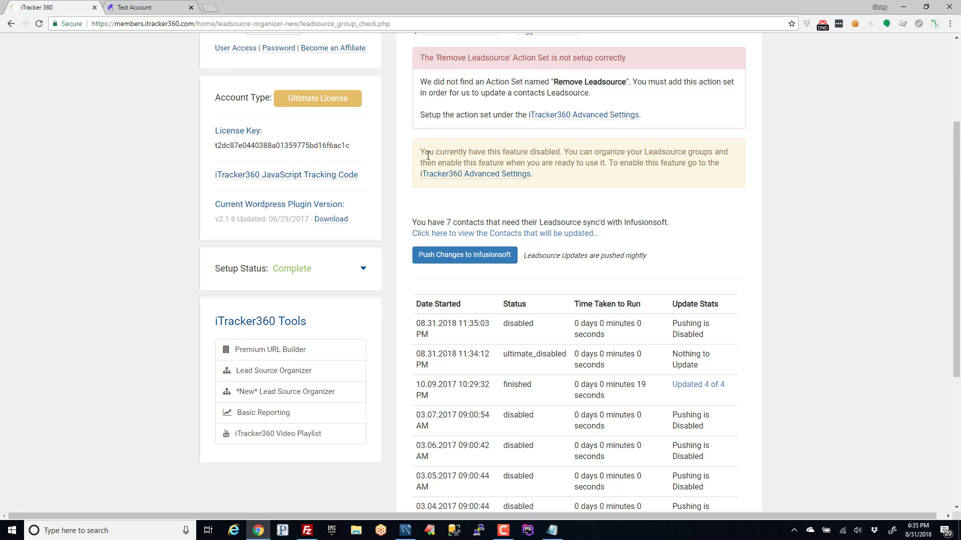
left_click_drag(430, 150, 577, 184)
left_click(576, 184)
left_click_drag(553, 83, 627, 83)
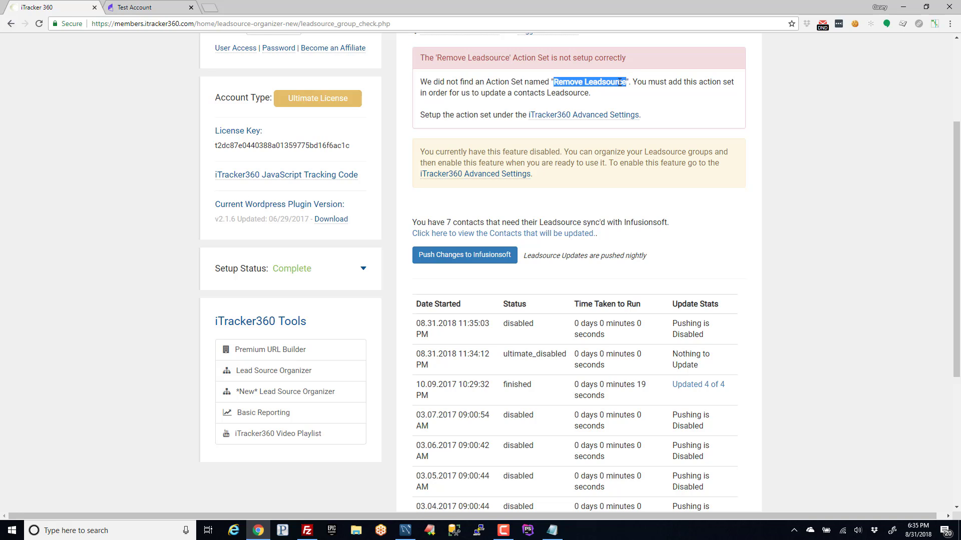
left_click(447, 163)
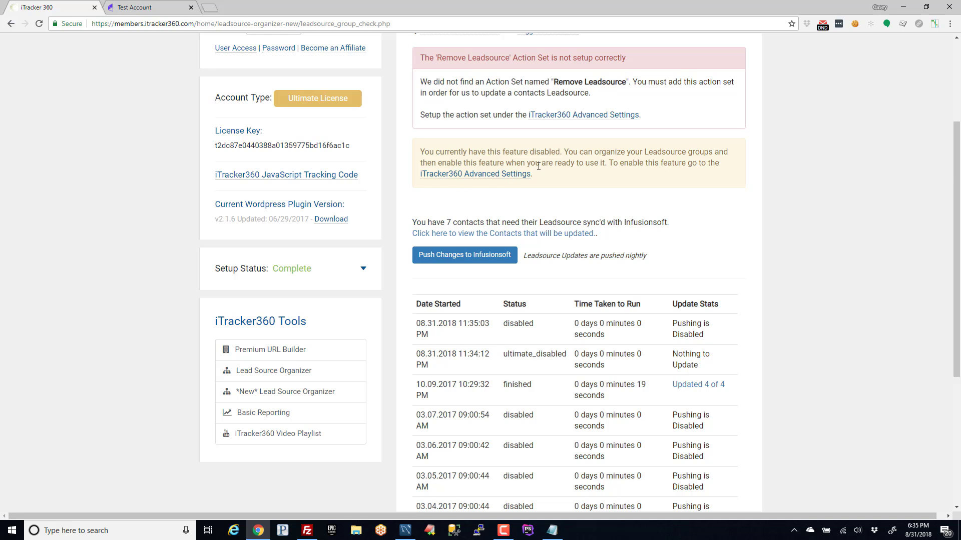
left_click_drag(542, 179, 439, 180)
left_click(581, 182)
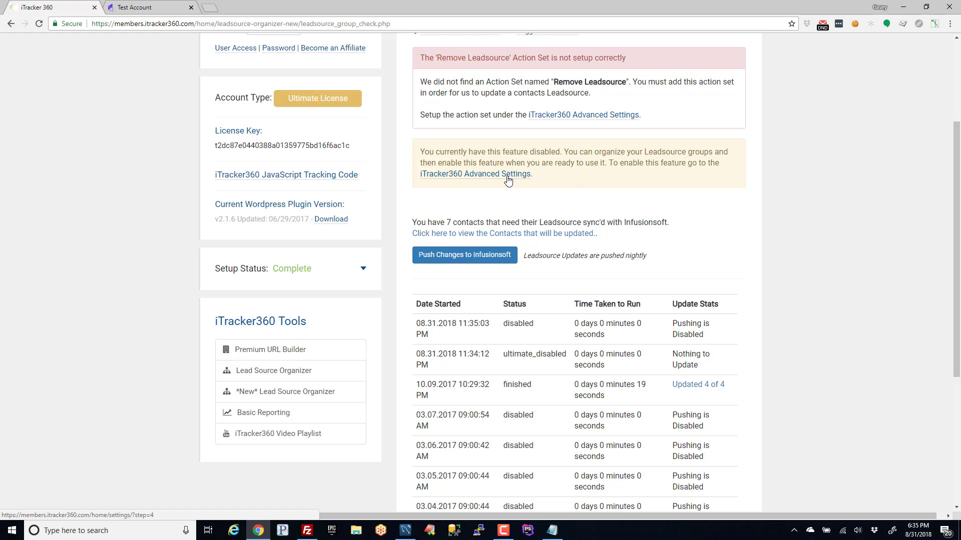
Open the iTracker360 Advanced Settings for Leadsource Organization and examine the option that enables the Leadsource Push Feature.
left_click(509, 180)
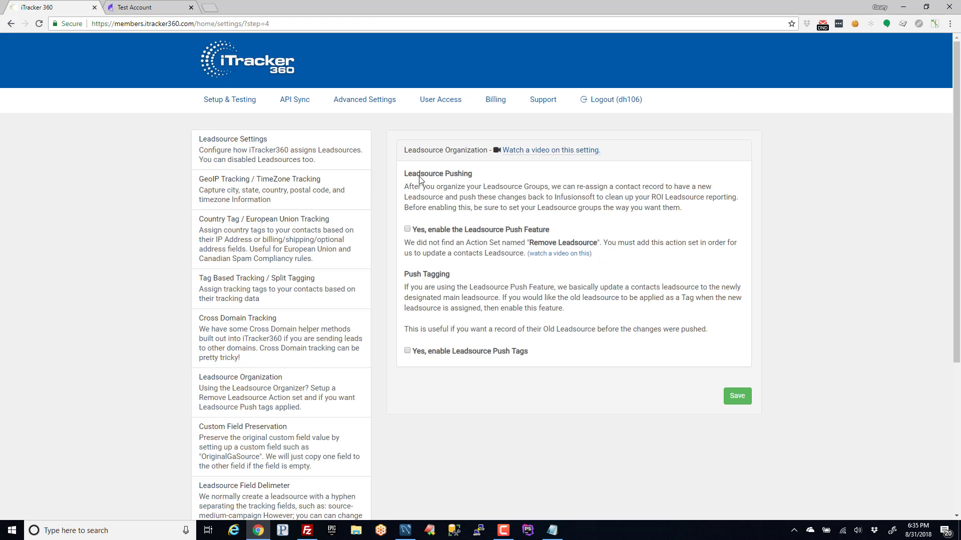
left_click_drag(406, 173, 500, 178)
left_click(443, 216)
left_click_drag(421, 231, 550, 228)
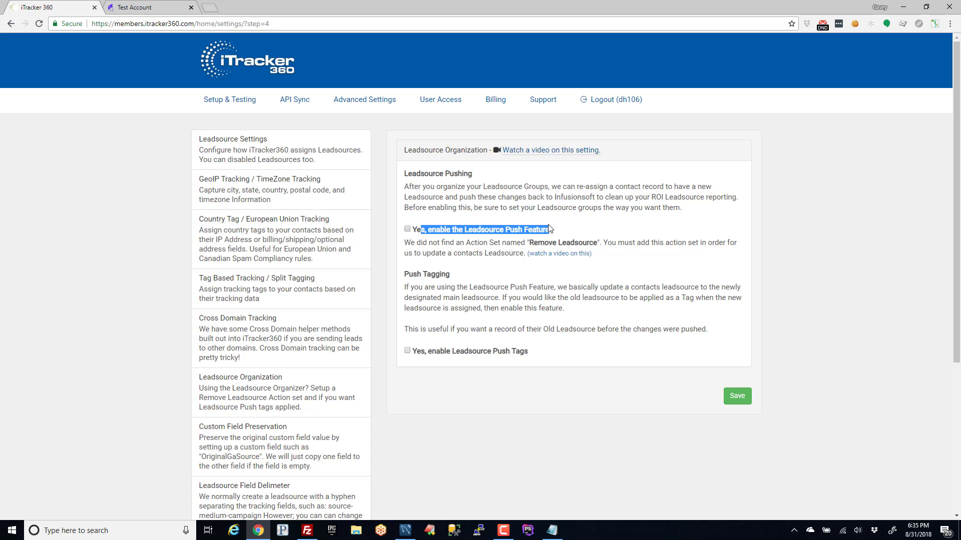
left_click(405, 230)
left_click_drag(417, 228, 525, 231)
left_click(449, 219)
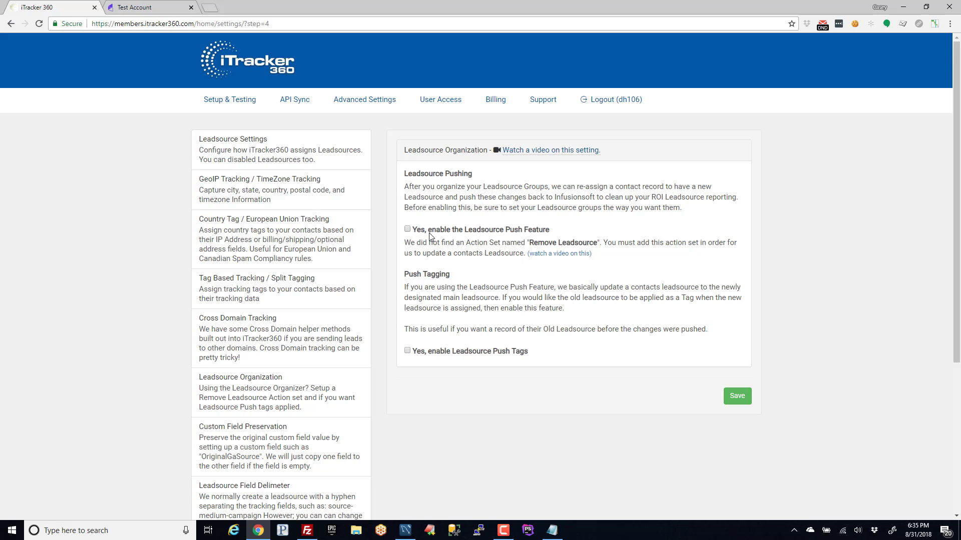
Examine the action set requirement under the Leadsource Push Feature, noting the required name "Remove Leadsource".
left_click_drag(403, 245, 531, 245)
left_click(594, 242)
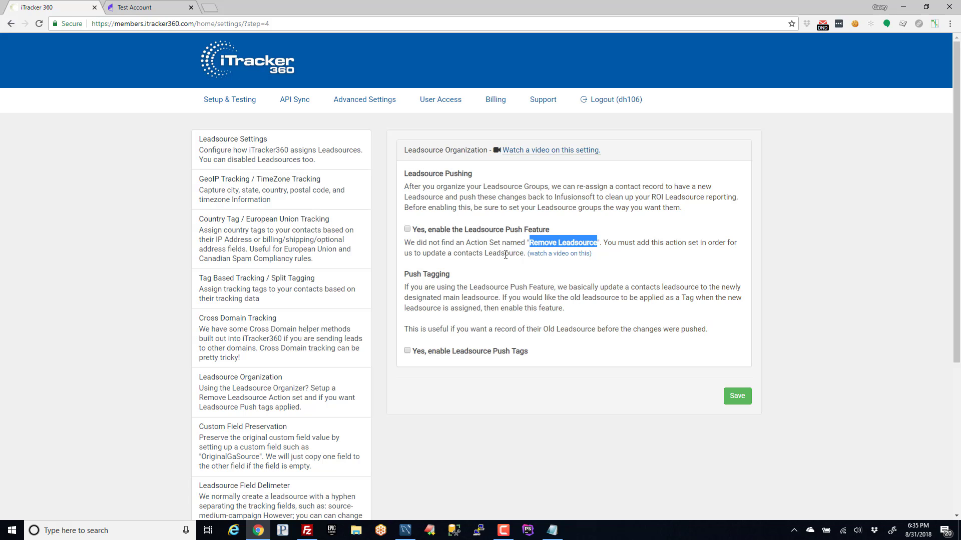
right_click(559, 239)
left_click(575, 242)
left_click(537, 243)
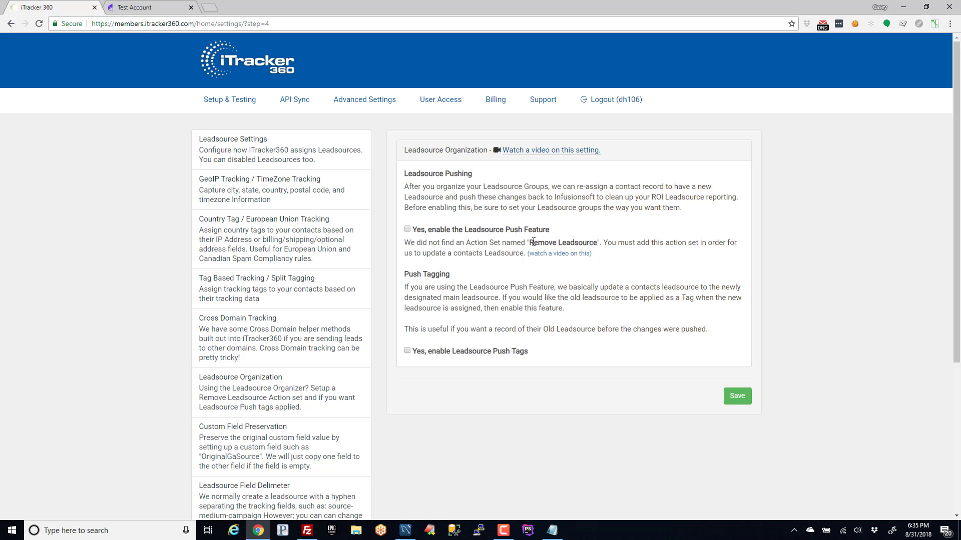
left_click_drag(533, 242, 567, 244)
left_click(567, 247)
Switch to Infusionsoft and open the CRM settings.
left_click(165, 8)
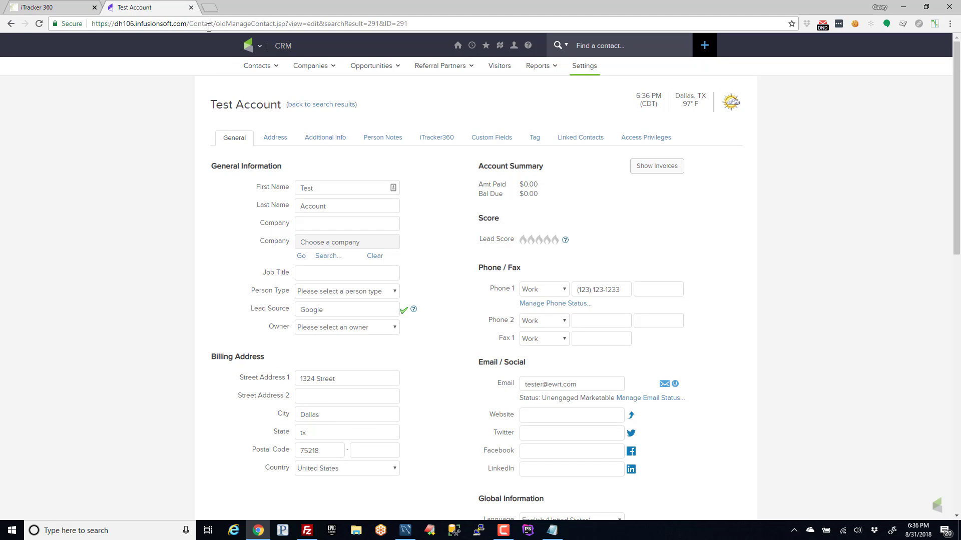
left_click(249, 45)
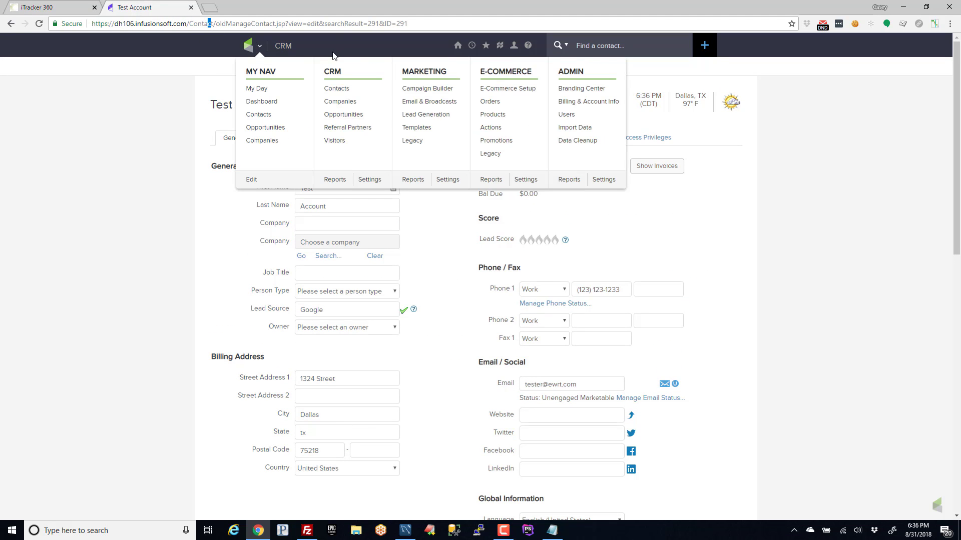
left_click(365, 181)
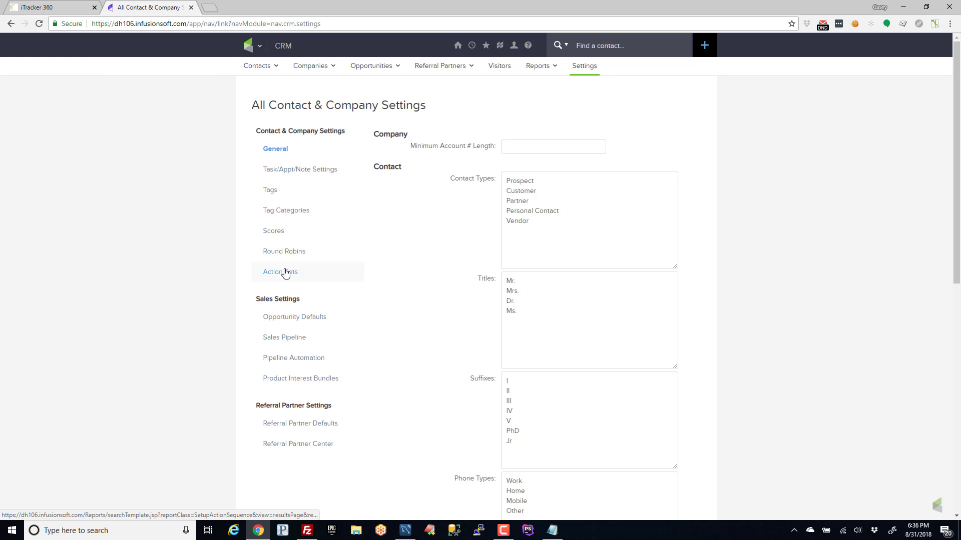
Add a new action set in the contact and company settings and name it "Remove Leadsource".
left_click(300, 276)
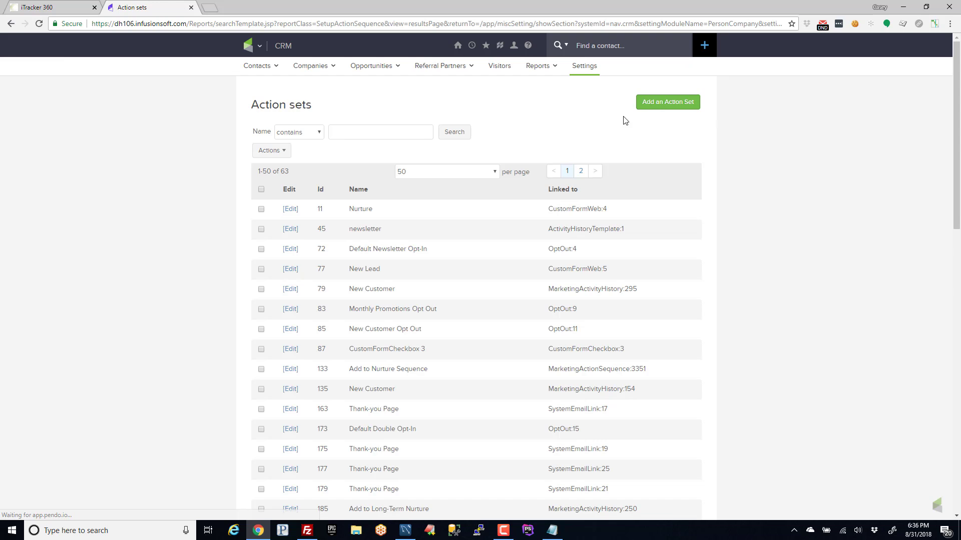
left_click(665, 103)
left_click(313, 220)
type("Remove Leadsource")
left_click(417, 199)
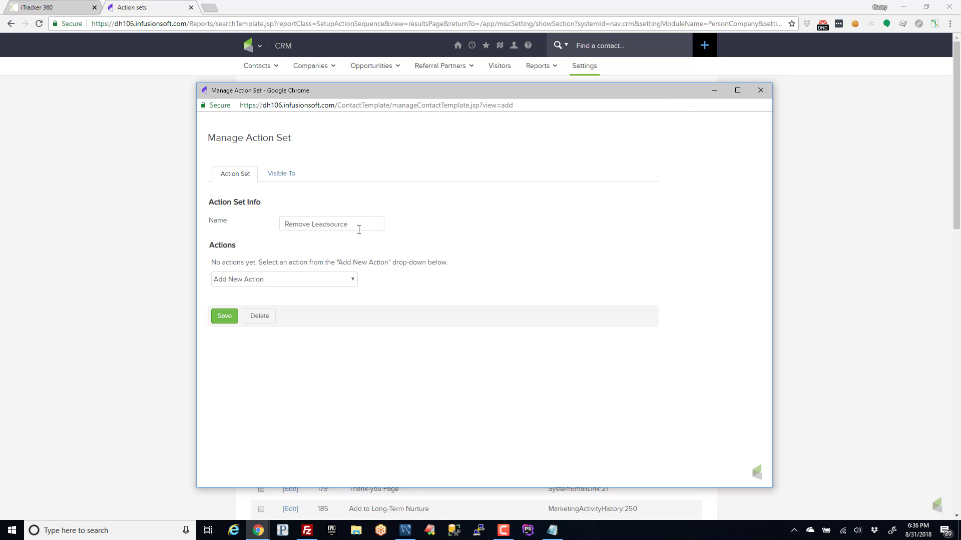
left_click_drag(358, 228, 193, 212)
left_click(365, 184)
Add an action that sets a contact field to a specific value, with Lead Source Id set to 0.
left_click(305, 286)
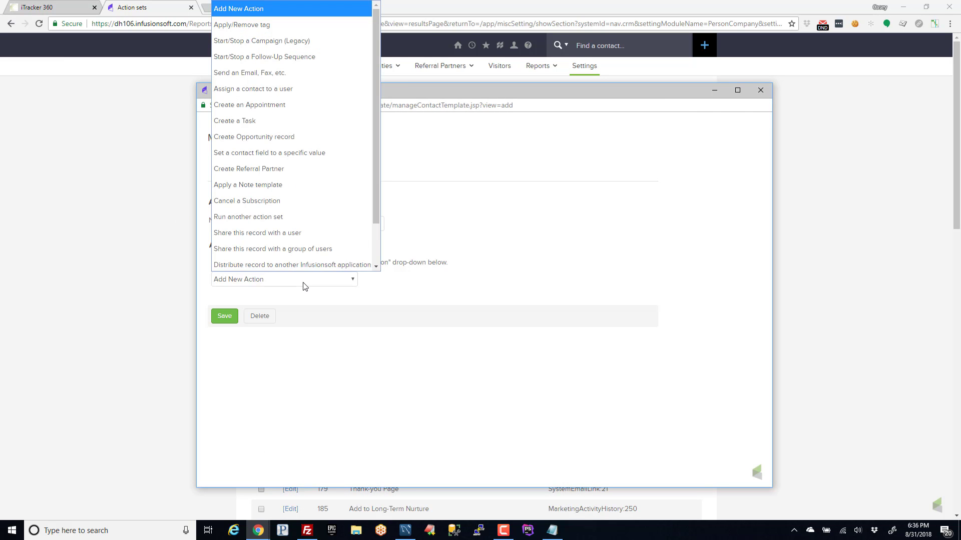
left_click(323, 151)
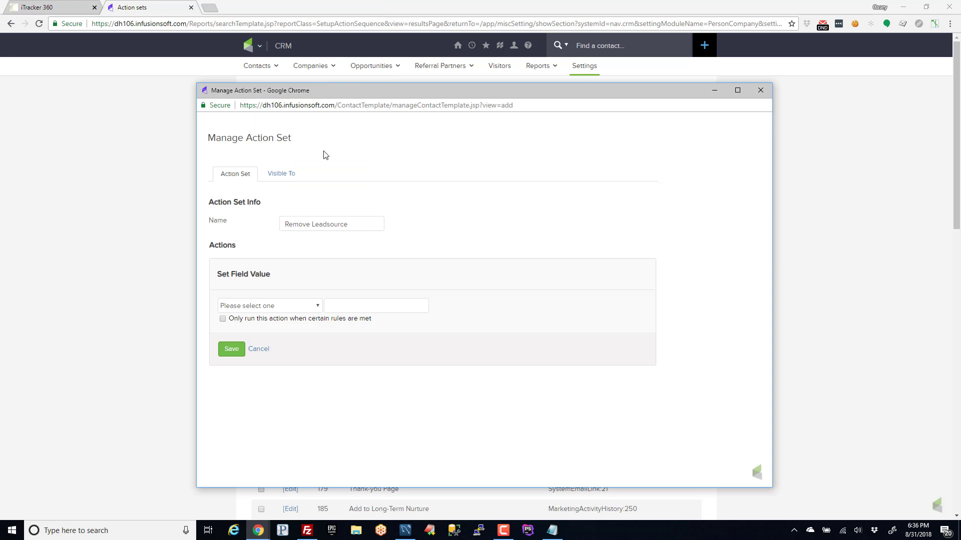
left_click(293, 309)
key("l")
key("l")
key("l")
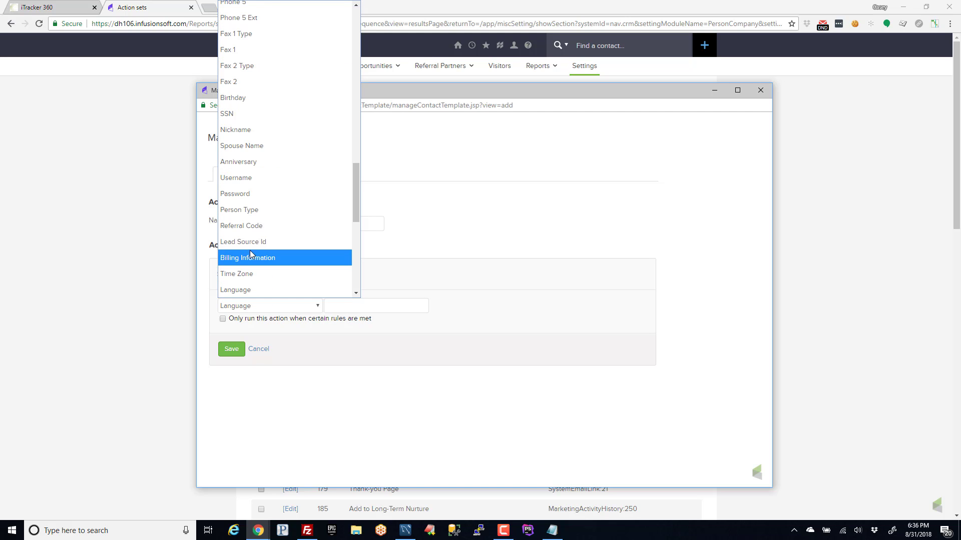
left_click(267, 242)
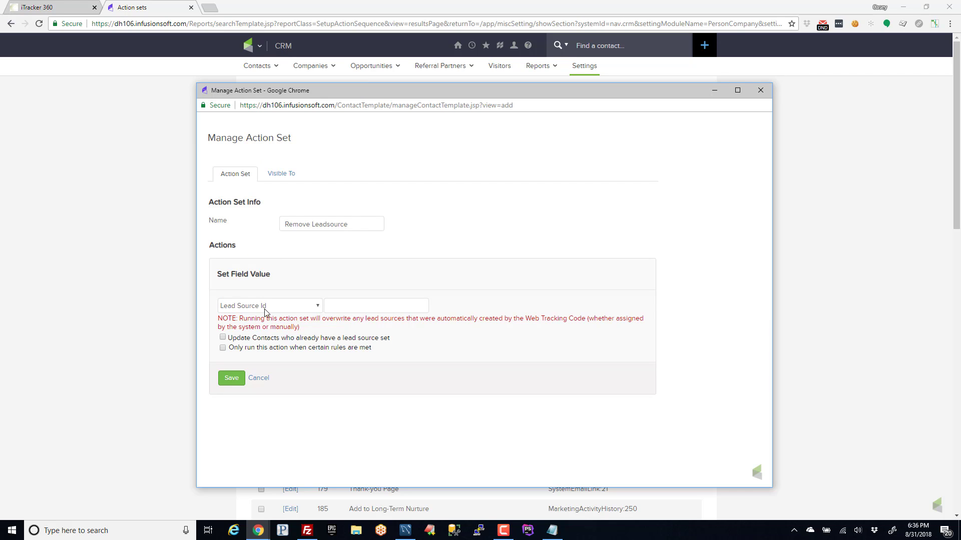
left_click(347, 306)
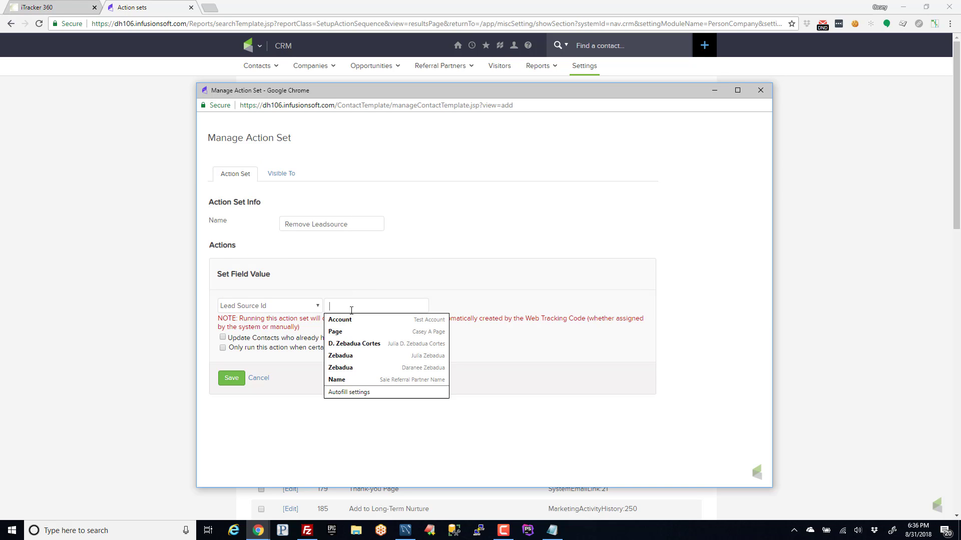
type("0")
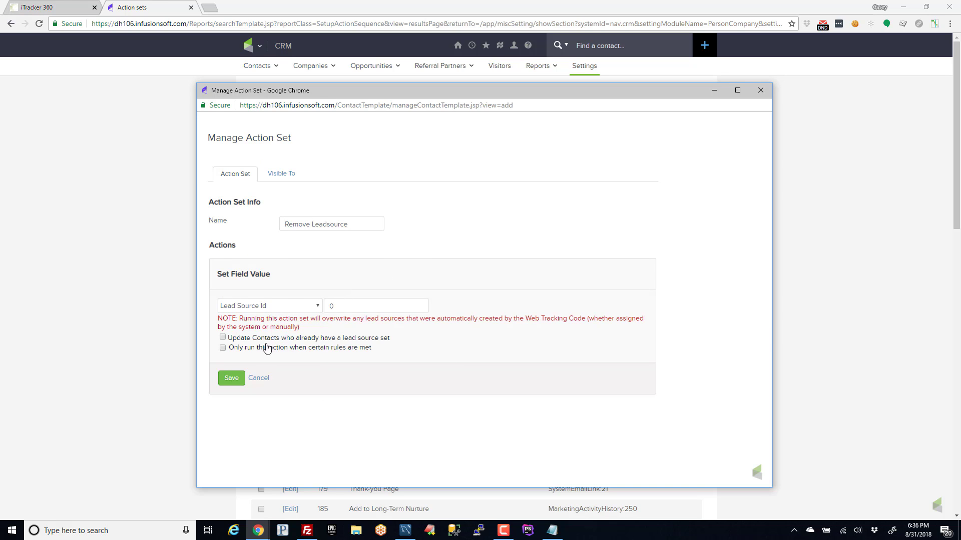
Include contacts who already have a lead source set in the update, then save the action and the action set.
left_click_drag(229, 338, 397, 338)
left_click(228, 336)
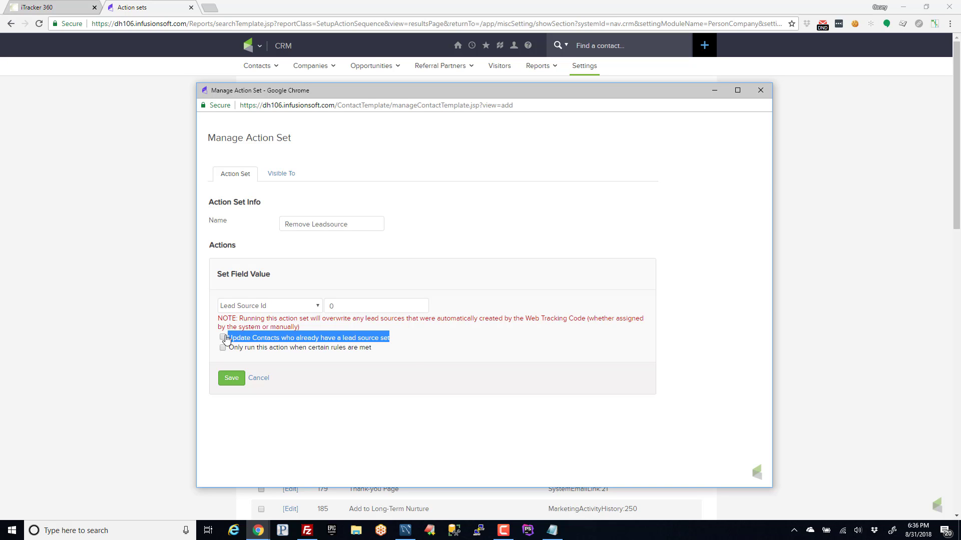
left_click(378, 393)
left_click(334, 303)
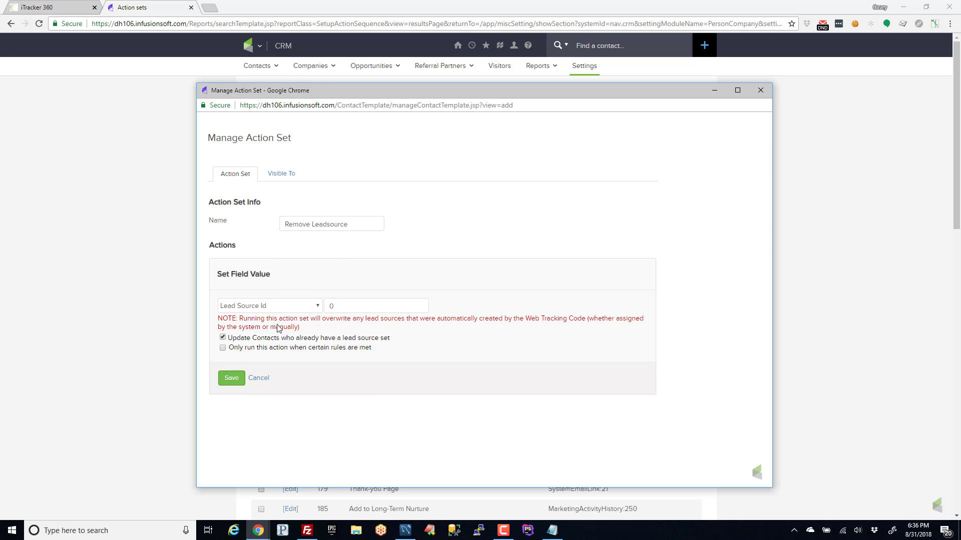
left_click(232, 379)
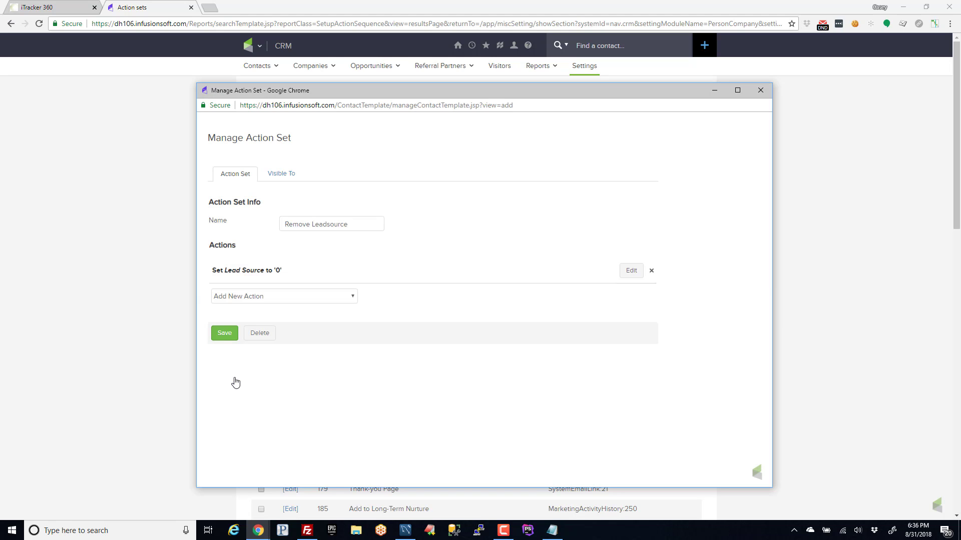
left_click(225, 334)
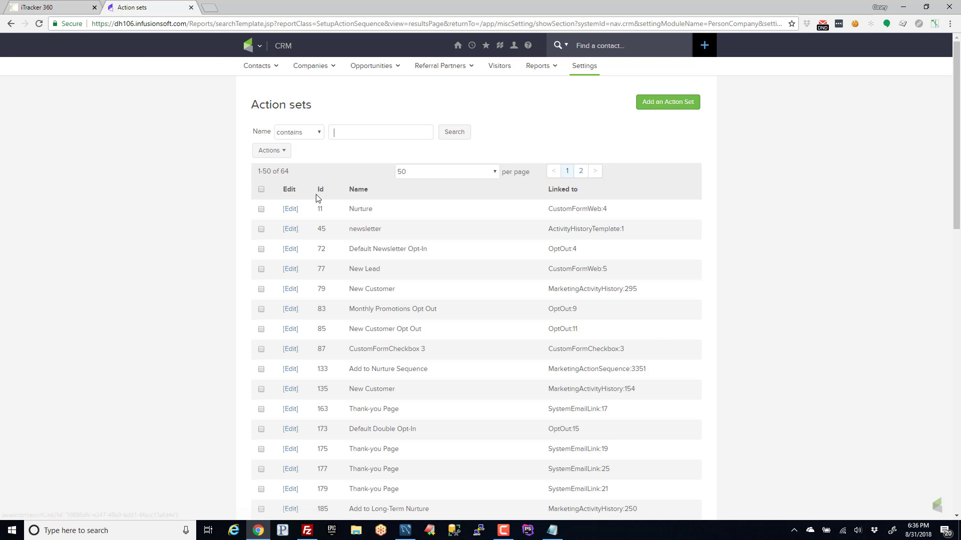
Sort the action sets by Id and check the name and Id of the newest one.
left_click(320, 190)
left_click_drag(350, 208, 414, 217)
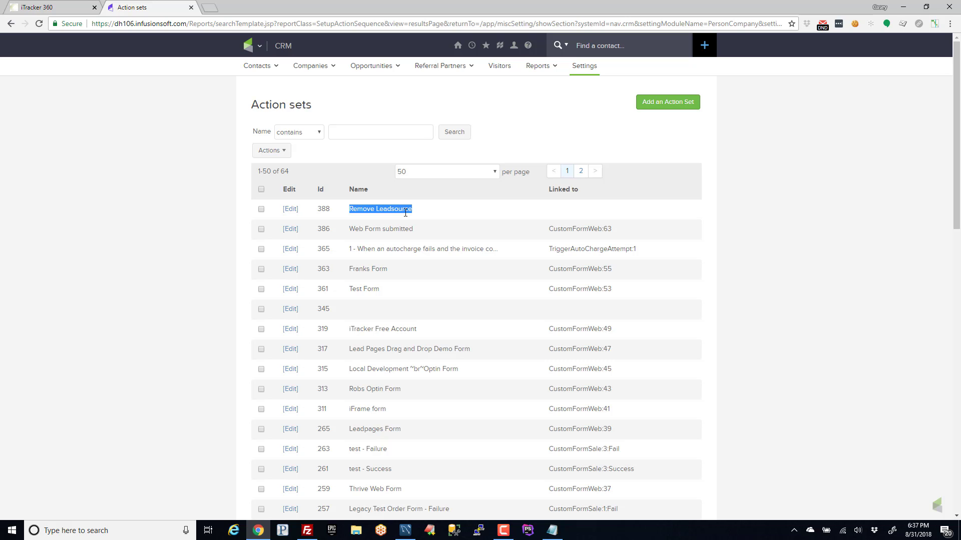
double_click(320, 209)
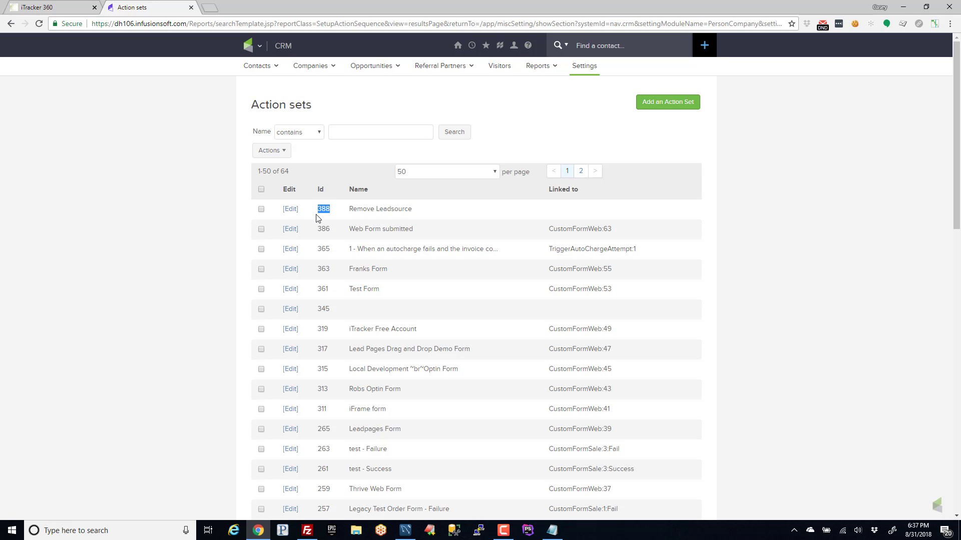
Switch to iTracker360, reload the Leadsource Organization settings and check whether the "Remove Leadsource" action set and its Id are detected.
left_click(43, 10)
key("F5")
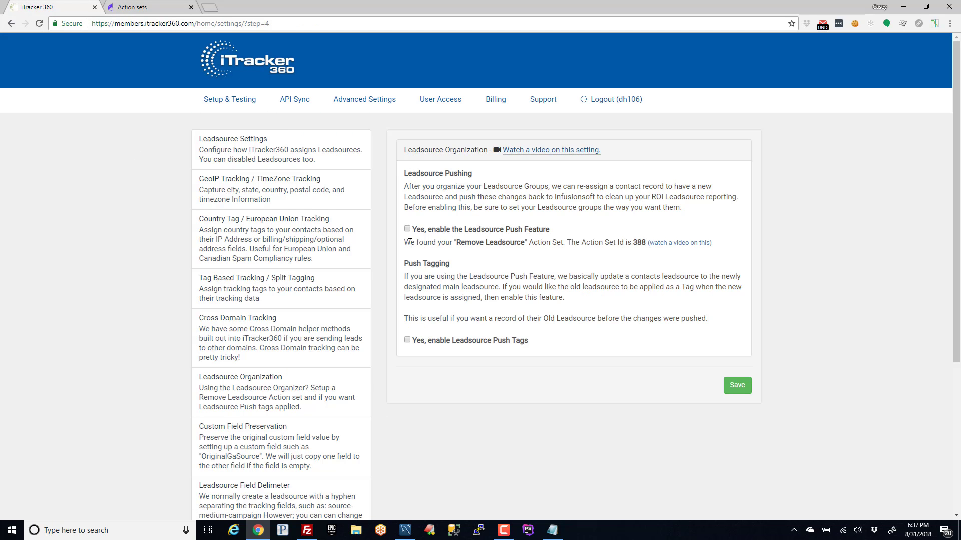
left_click_drag(410, 242, 552, 244)
left_click(551, 250)
double_click(639, 244)
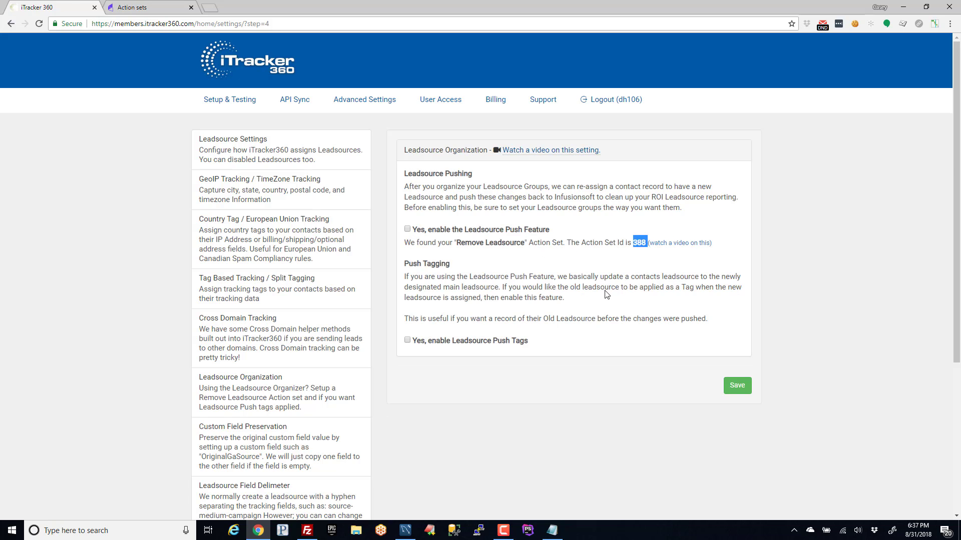
left_click(554, 245)
left_click_drag(413, 241, 595, 242)
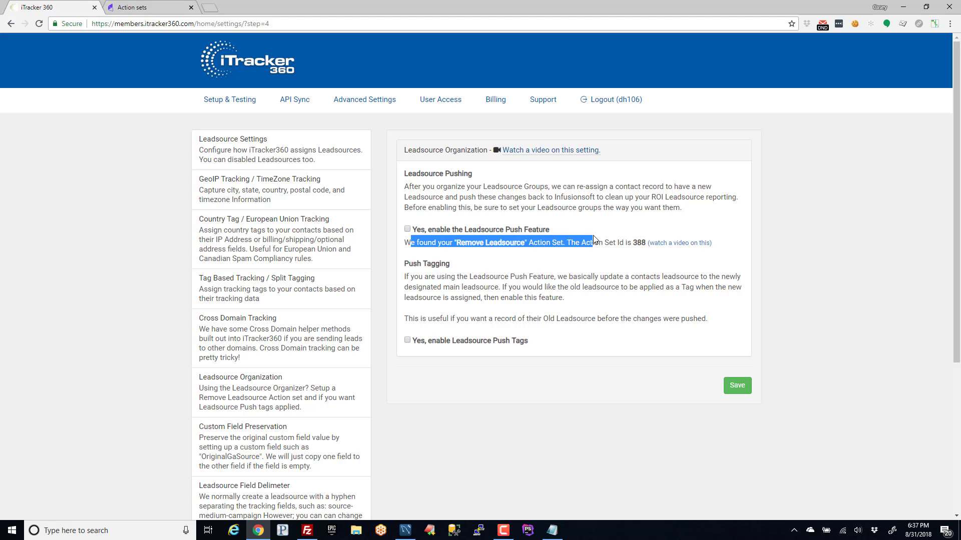
left_click(544, 241)
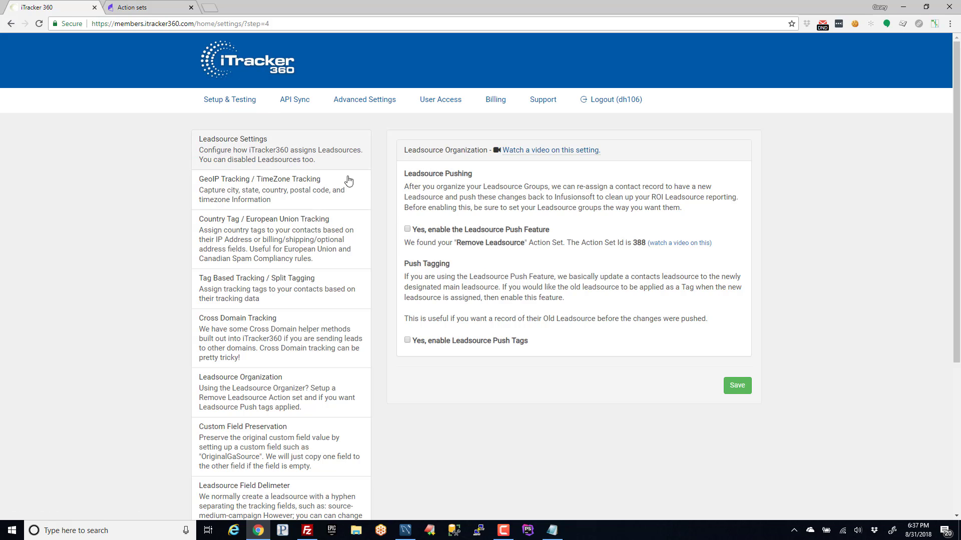
Enable the Leadsource Push Feature and save the Leadsource Organization settings.
mouse_move(421, 230)
left_mouse_down()
mouse_move(557, 240)
mouse_move(417, 230)
left_mouse_up()
left_click(546, 229)
left_click(407, 229)
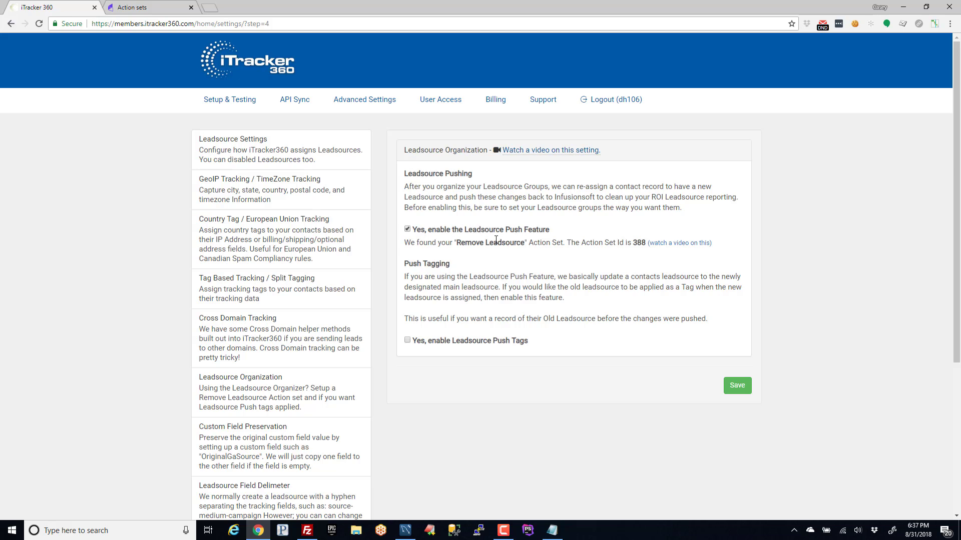
left_click(407, 230)
left_click(735, 386)
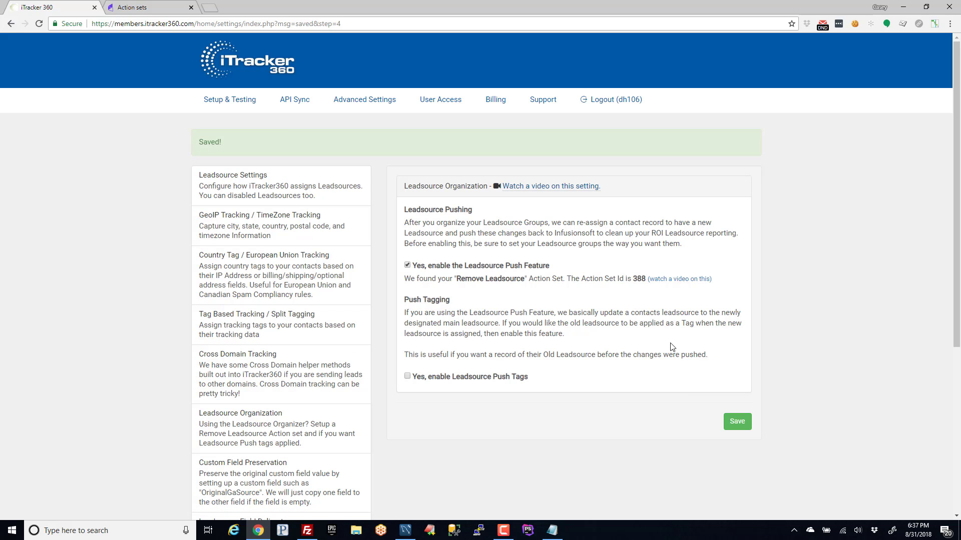
Enable Leadsource Push Tags under Push Tagging and save the settings.
scroll(480, 326, "down", 2)
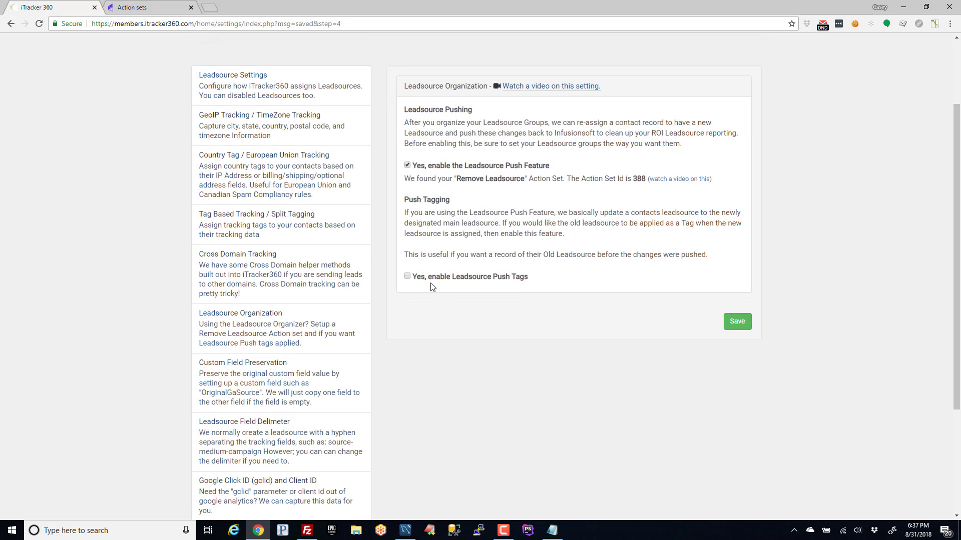
scroll(429, 283, "down", 1)
left_click_drag(414, 242, 512, 255)
left_click(512, 255)
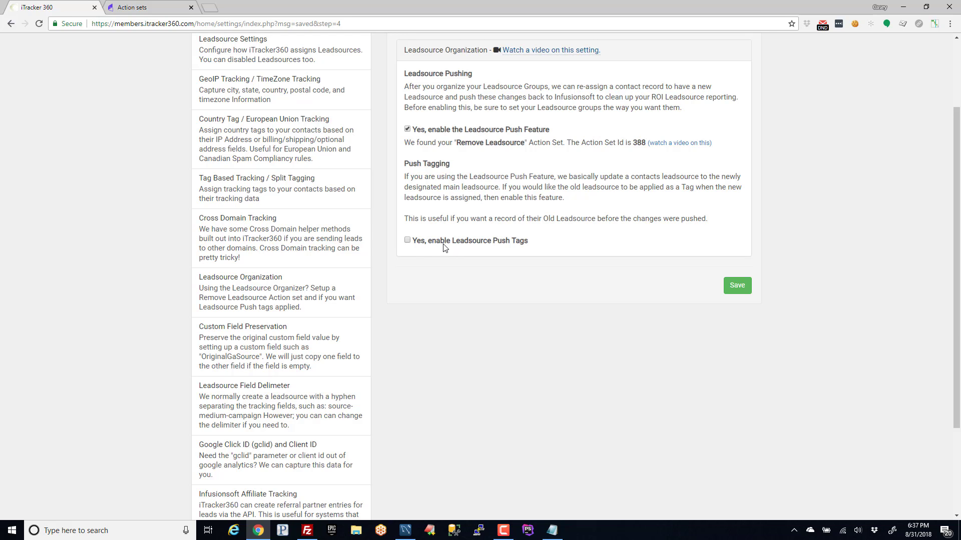
left_click(408, 242)
left_click(740, 284)
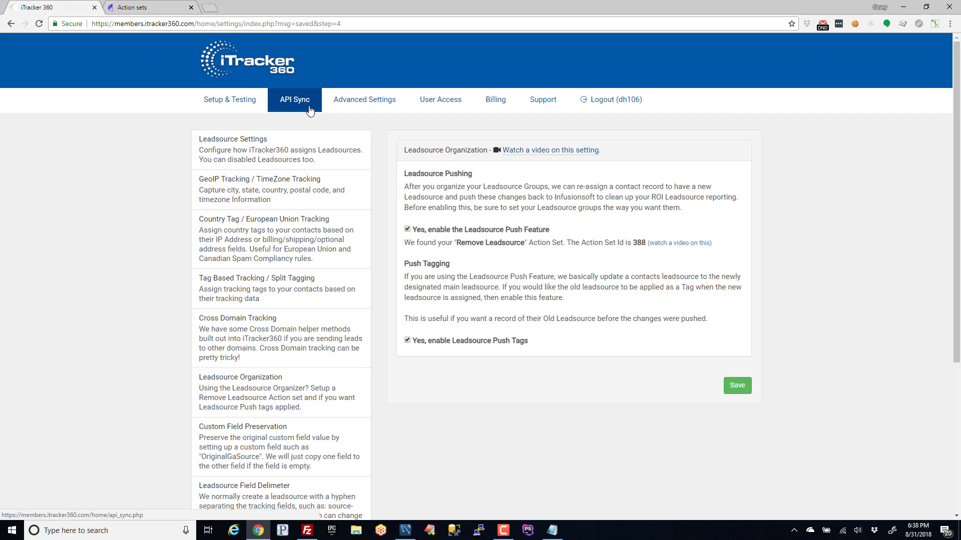
Return to the Setup & Testing page and open the *New* Lead Source Organizer.
left_click(370, 104)
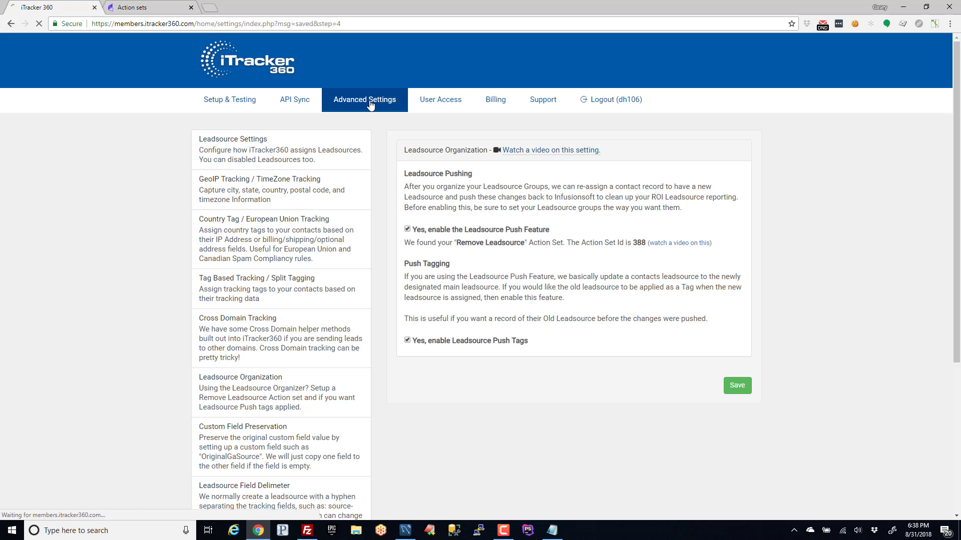
left_click(232, 104)
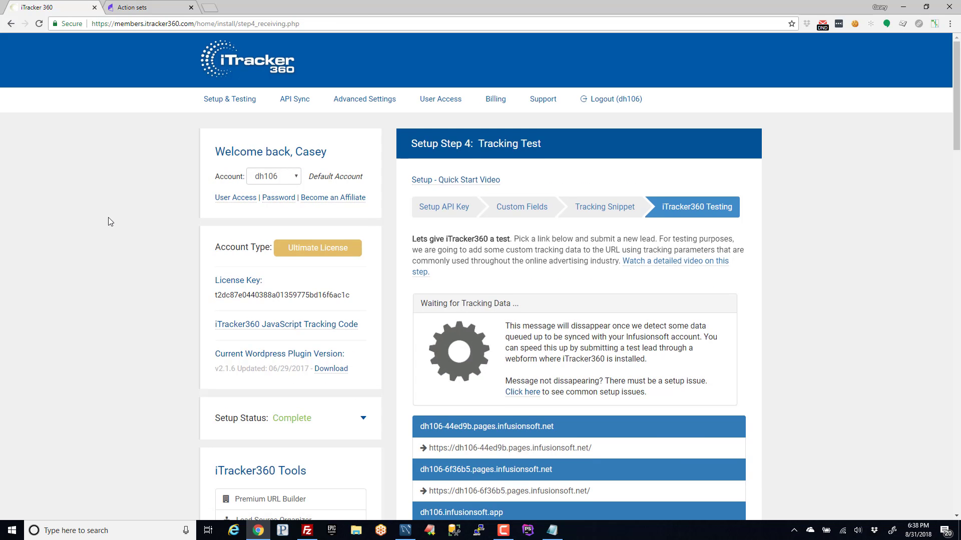
scroll(272, 236, "down", 7)
left_click(274, 201)
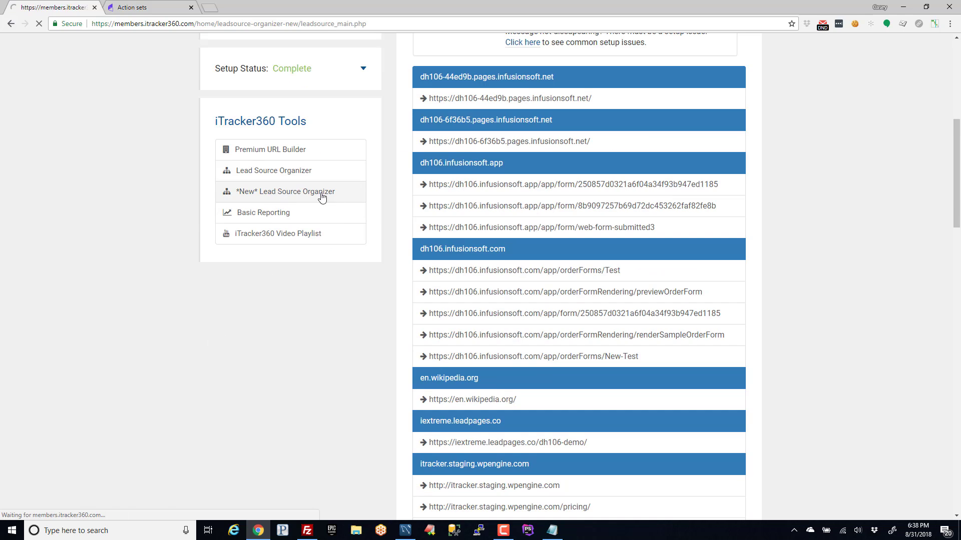
Check the main leadsource, then open Organize Leadsource Groups and review the leadsources grouped under Organic -> Google.
scroll(529, 261, "down", 3)
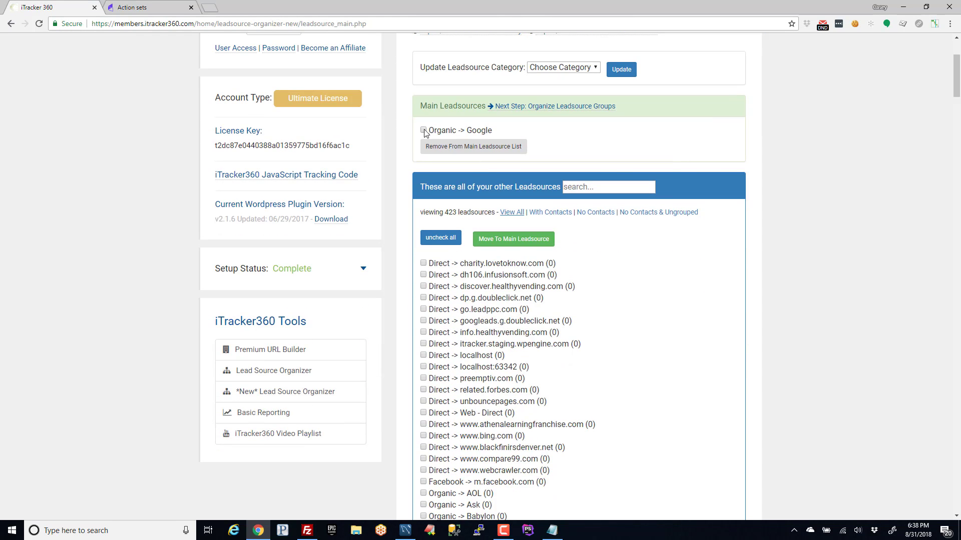
left_click_drag(424, 133, 507, 130)
left_click(552, 108)
left_click(545, 111)
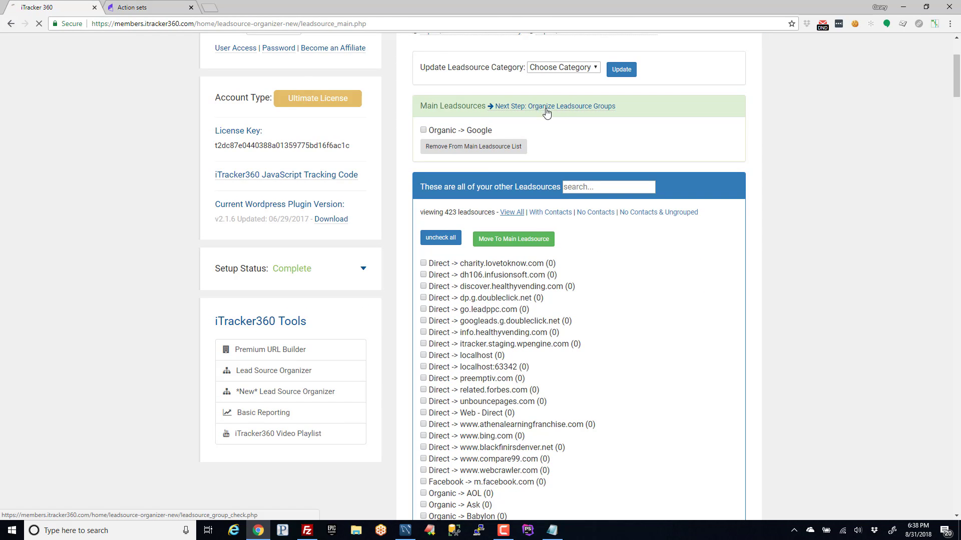
scroll(508, 77, "down", 2)
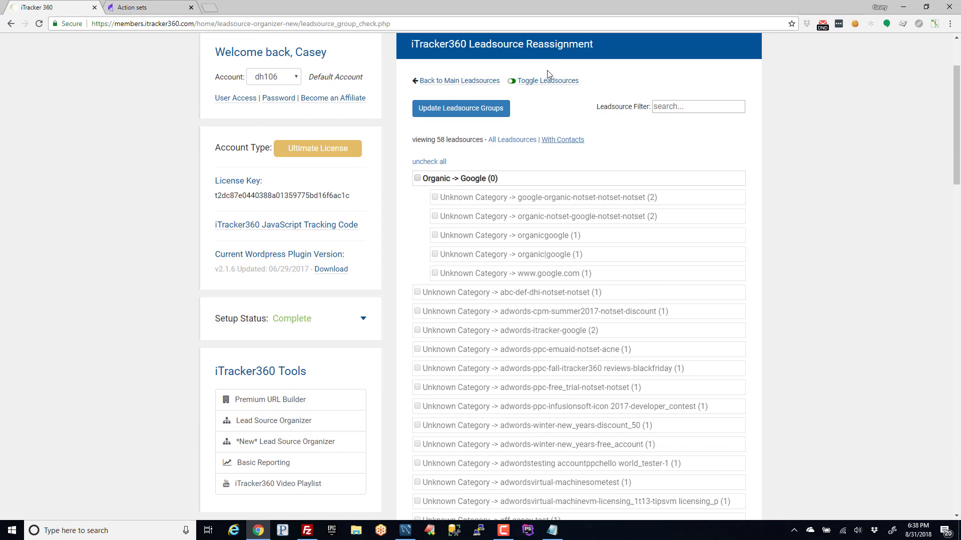
scroll(575, 150, "down", 3)
scroll(616, 197, "up", 3)
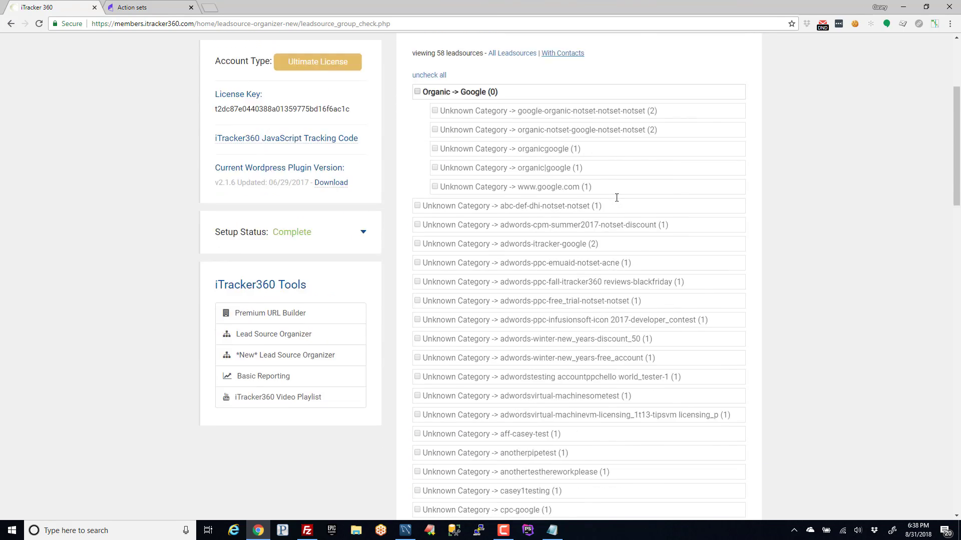
scroll(525, 193, "up", 2)
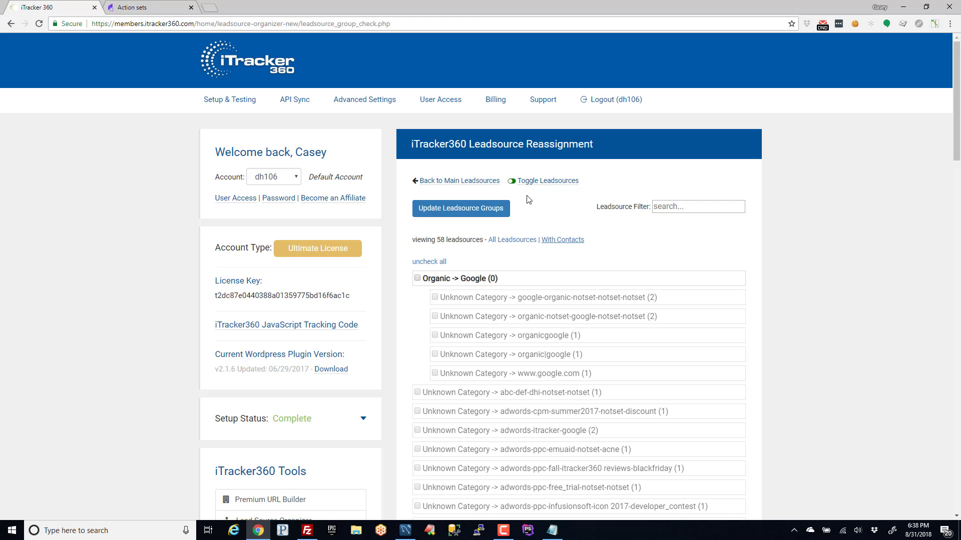
Toggle the leadsource list off and open the list of contacts whose lead source will be updated.
left_click(531, 182)
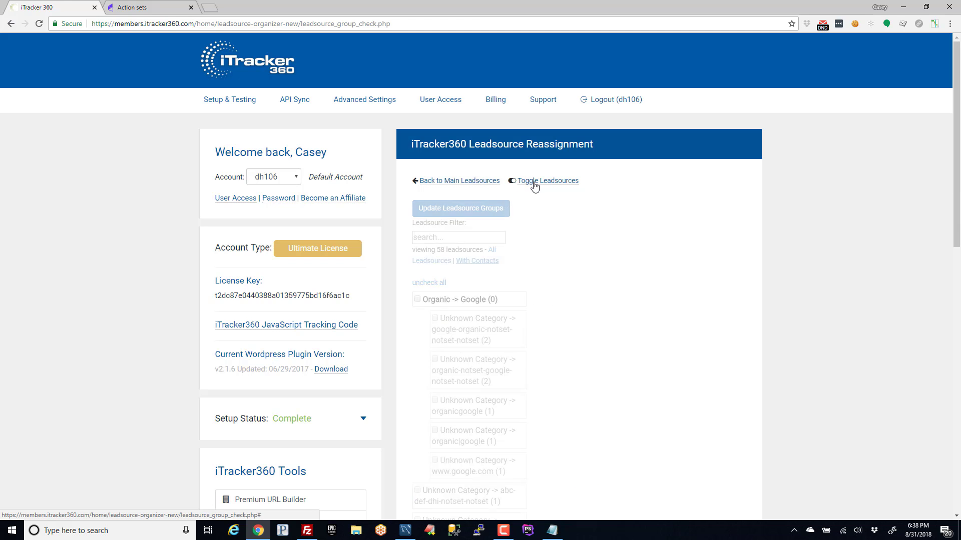
scroll(558, 200, "down", 1)
left_click_drag(419, 150, 641, 160)
left_click(641, 161)
left_click(459, 162)
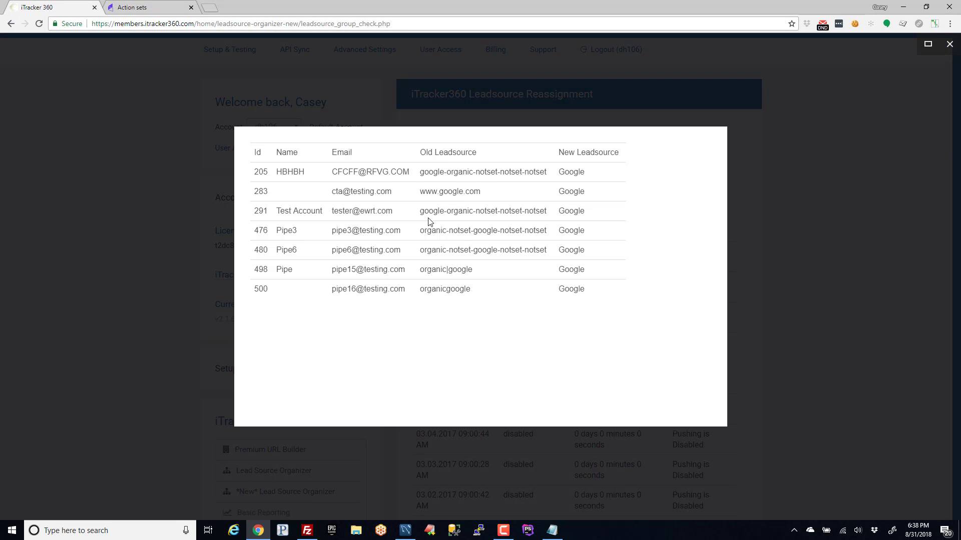
Copy the Test Account contact's email address, check its old leadsource, and close the contact list.
left_click_drag(399, 214, 329, 213)
key("ctrl+c")
left_click_drag(547, 211, 421, 212)
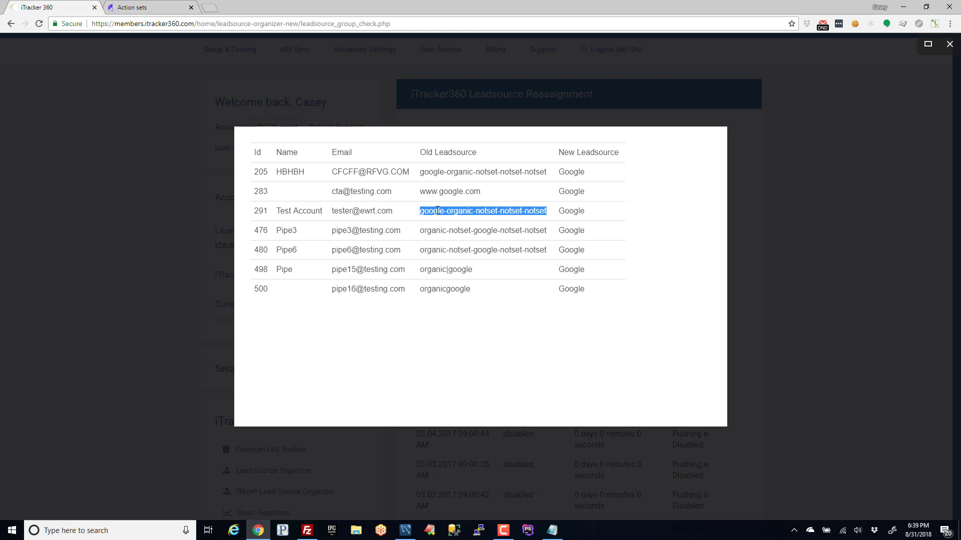
left_click(436, 211)
left_click(865, 125)
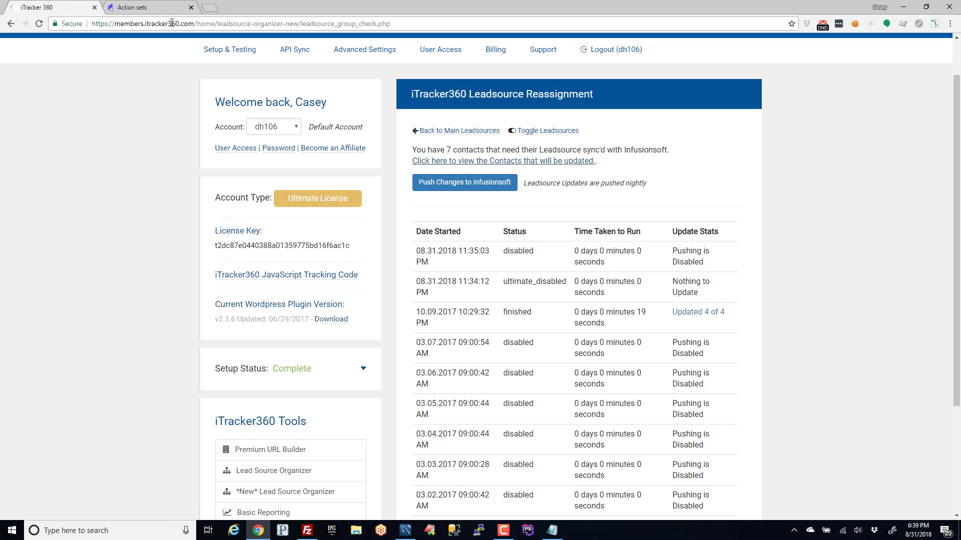
Switch to Infusionsoft, find the Test Account contact by its copied email address, open it, and check its lead source.
left_click(150, 7)
key("ctrl+v")
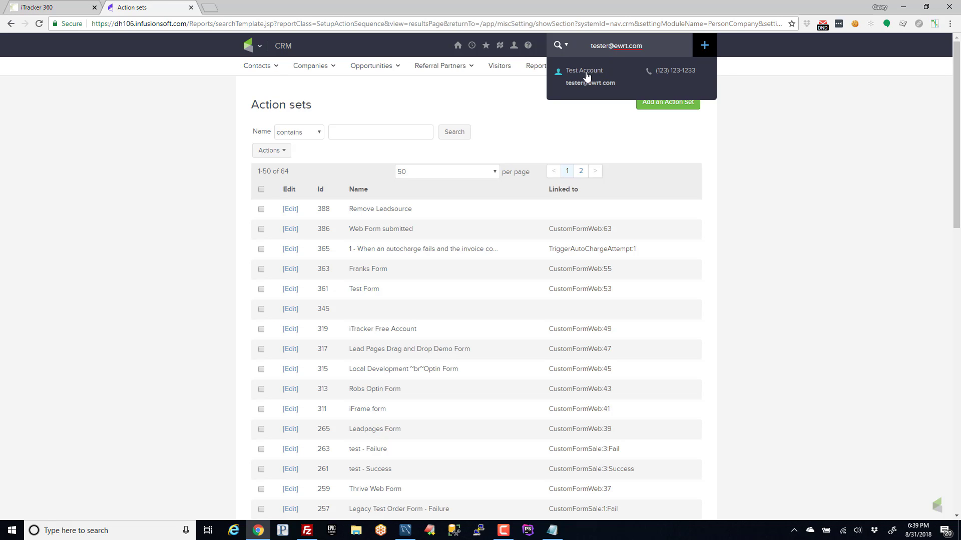
key("Return")
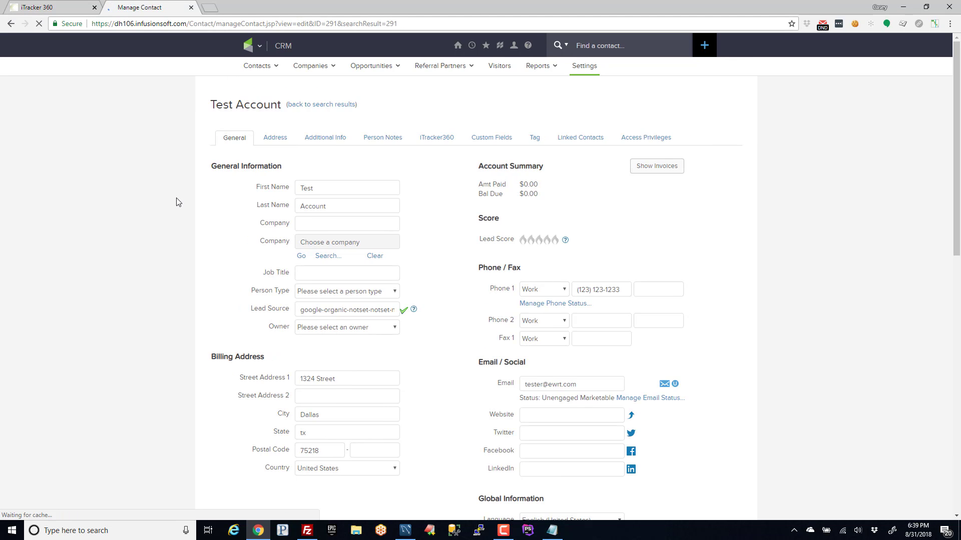
scroll(331, 256, "down", 1)
triple_click(309, 256)
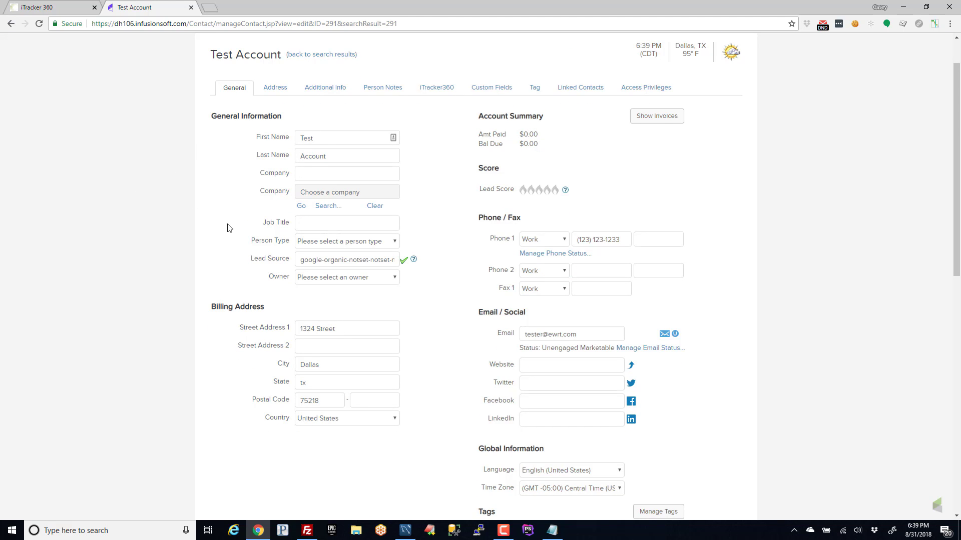
Remove the tag in the iTracker360 - PageURL category from the Test Account contact.
left_click(534, 88)
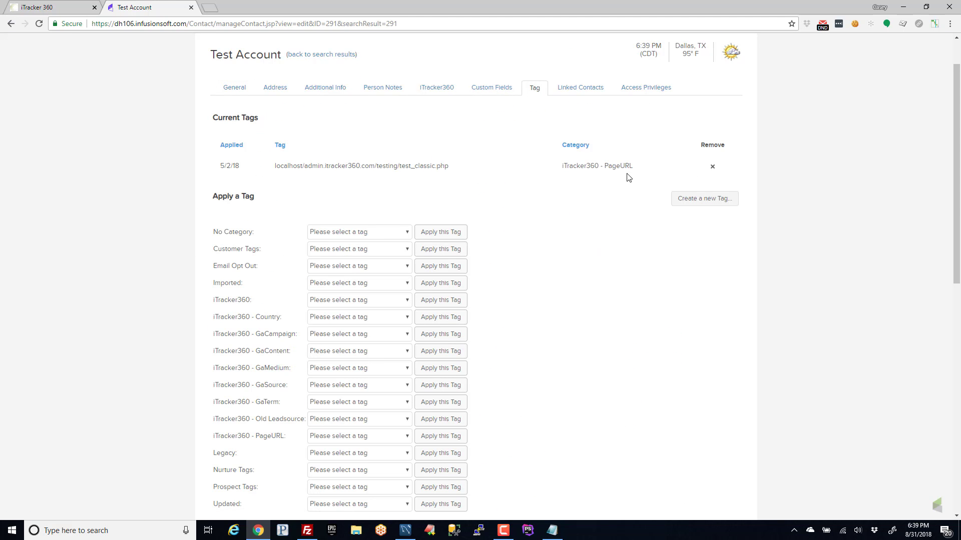
left_click(712, 167)
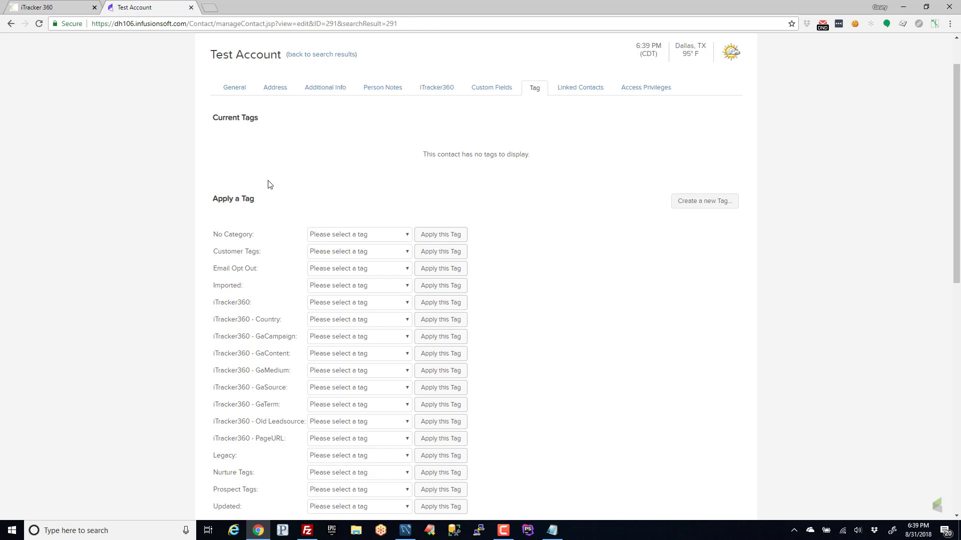
Switch back to iTracker360, push the leadsource changes to Infusionsoft, and toggle the leadsource list off.
left_click(65, 9)
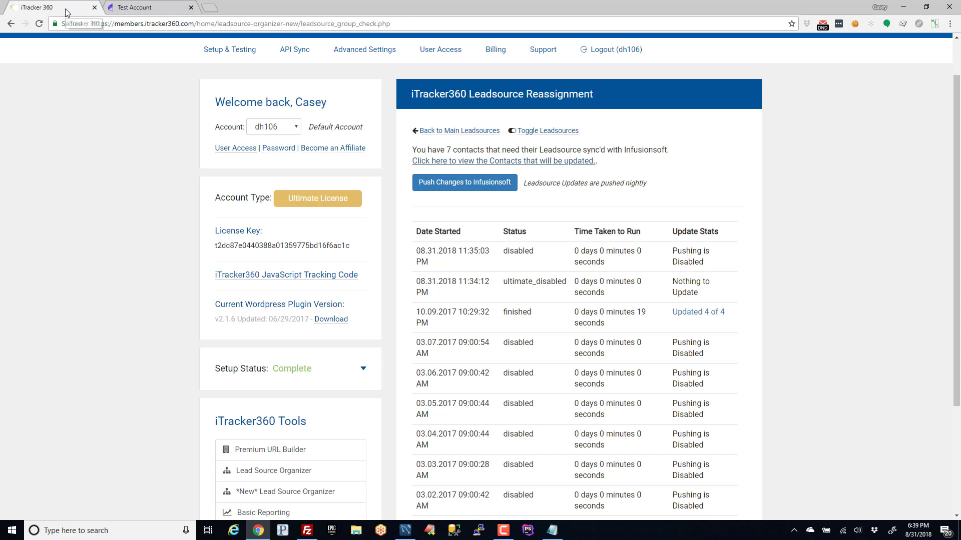
left_click(459, 182)
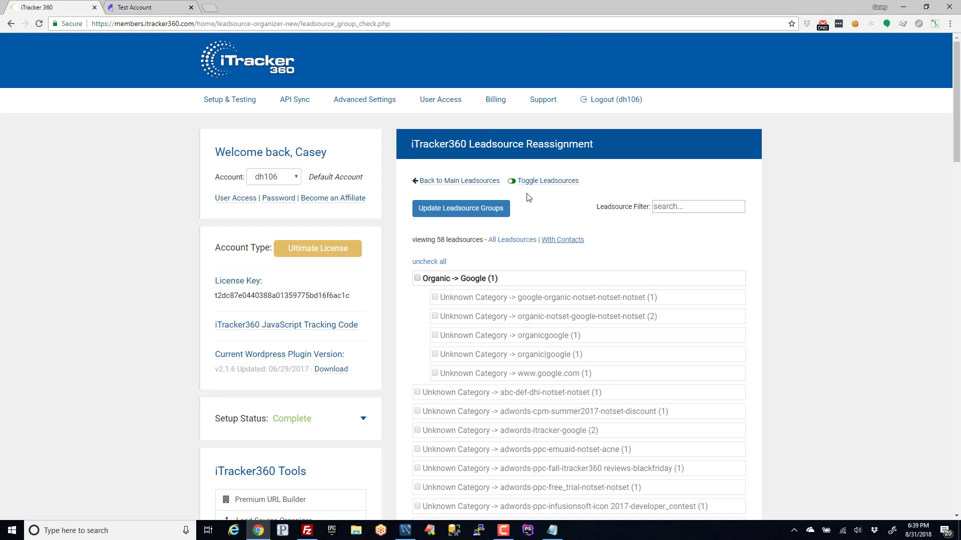
left_click(500, 208)
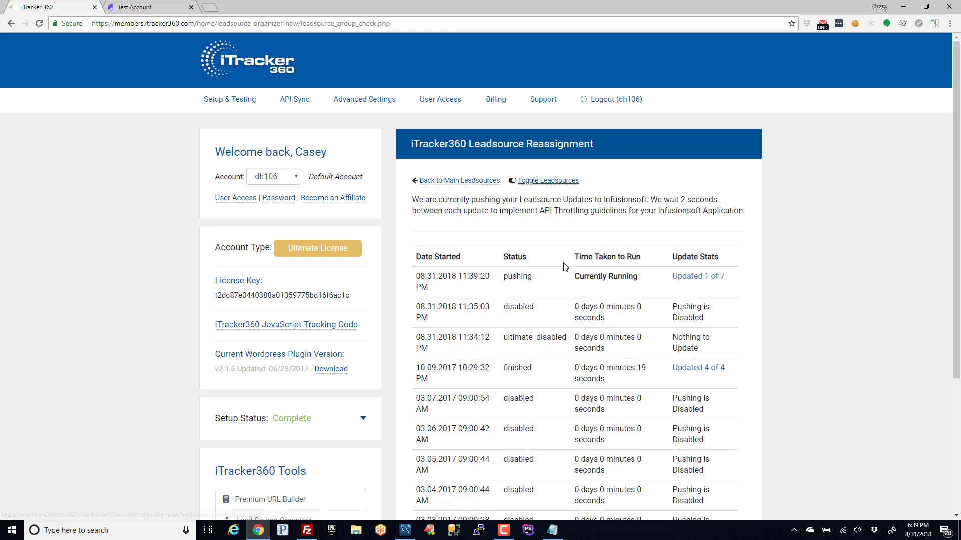
Read the push message about API throttling and check how long the newest push has been running.
left_click_drag(416, 151, 641, 151)
left_click(653, 148)
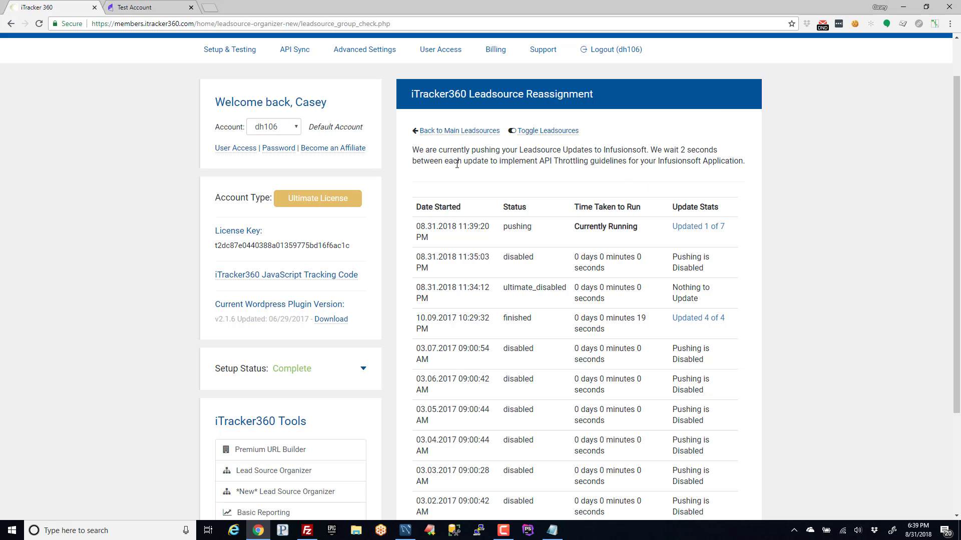
left_click_drag(425, 145, 618, 161)
left_click_drag(581, 225, 647, 229)
left_click(646, 229)
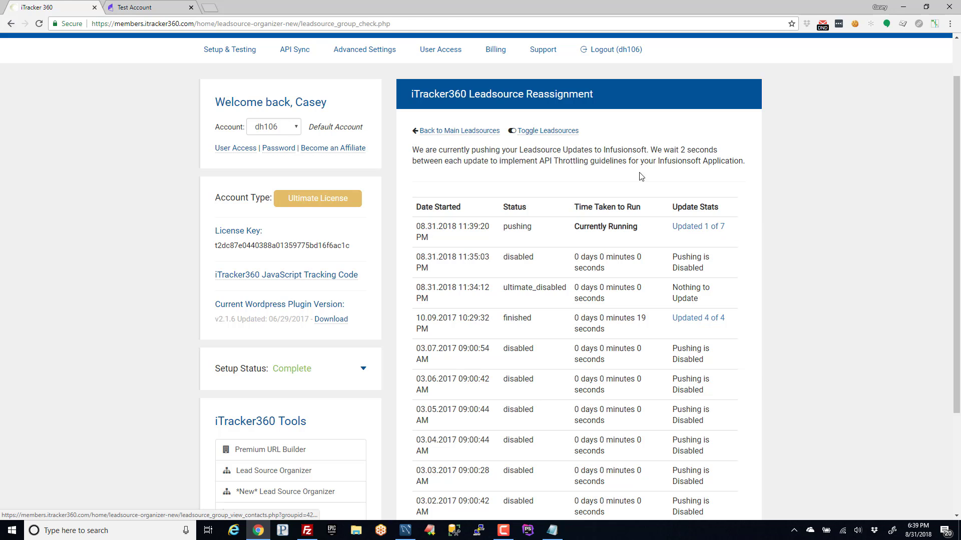
Reload the Leadsource Reassignment page, toggle the leadsource list off, and check the newest push's update stats.
key("ctrl+l")
key("Return")
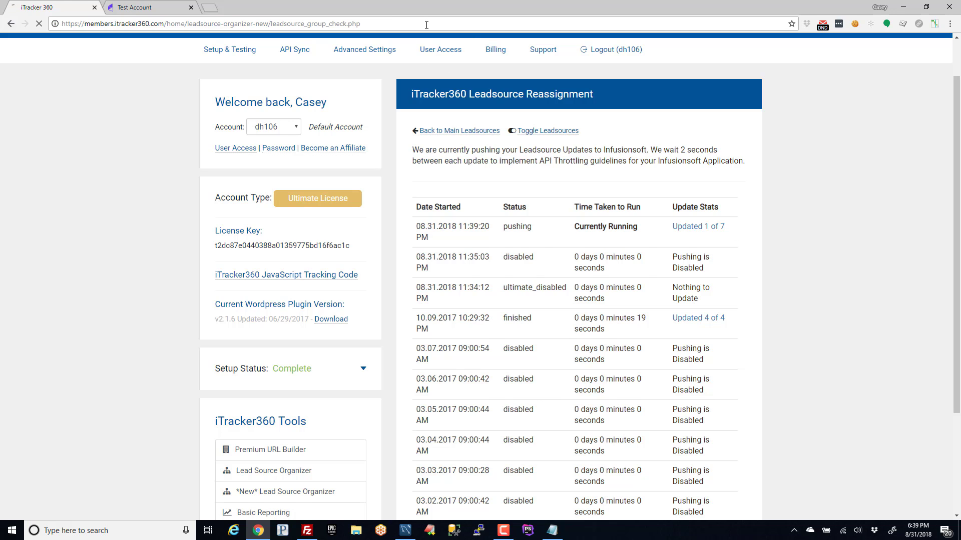
left_click(548, 131)
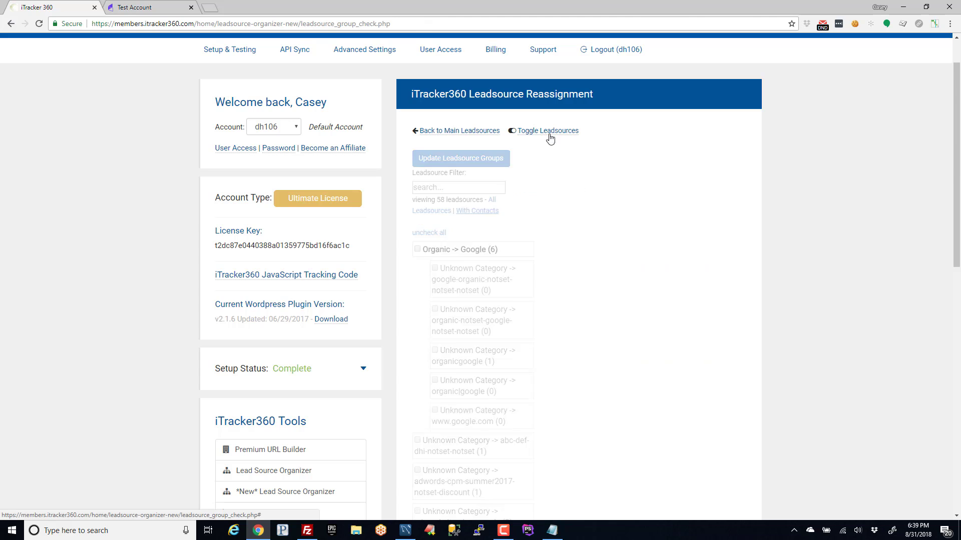
left_click_drag(734, 229, 675, 226)
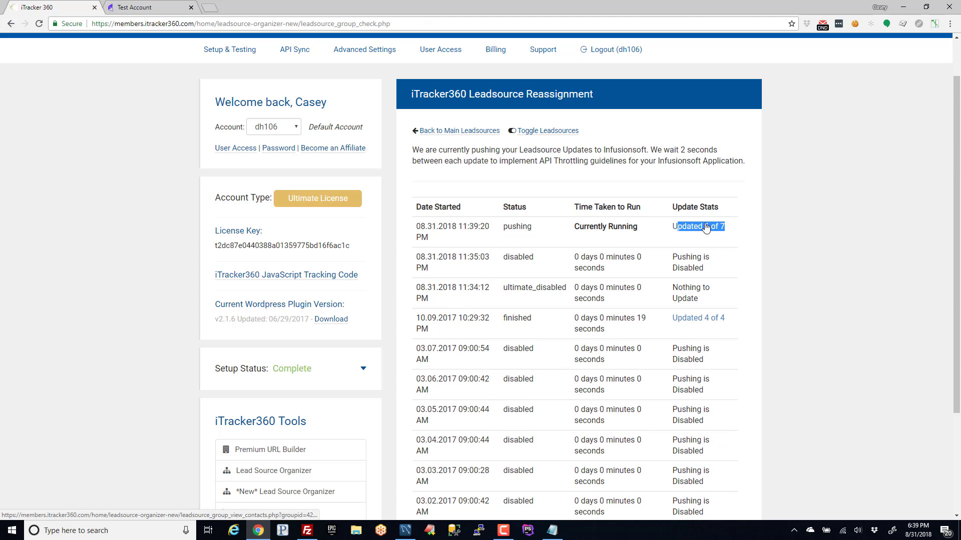
left_click(750, 229)
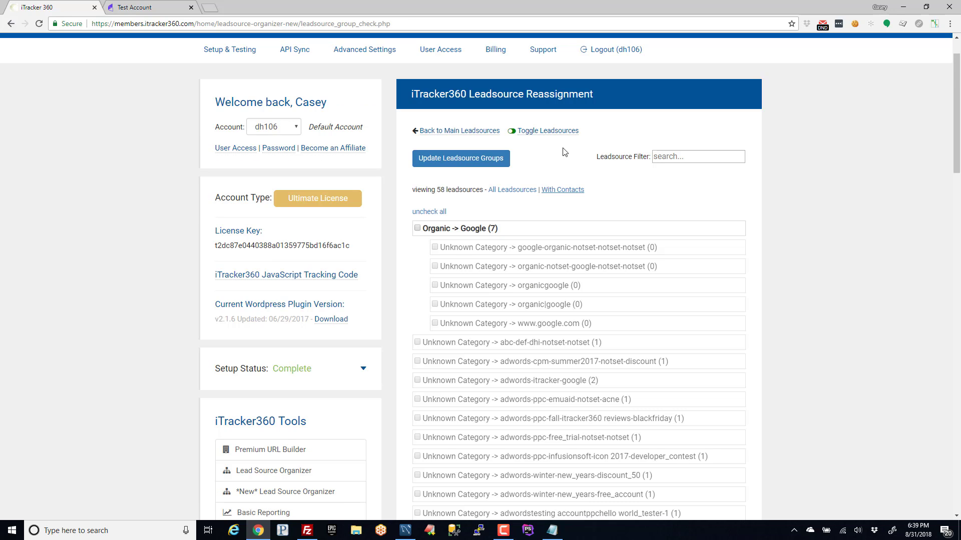
Toggle the leadsource list off and check the newest push's update stats, run time and status.
left_click(555, 131)
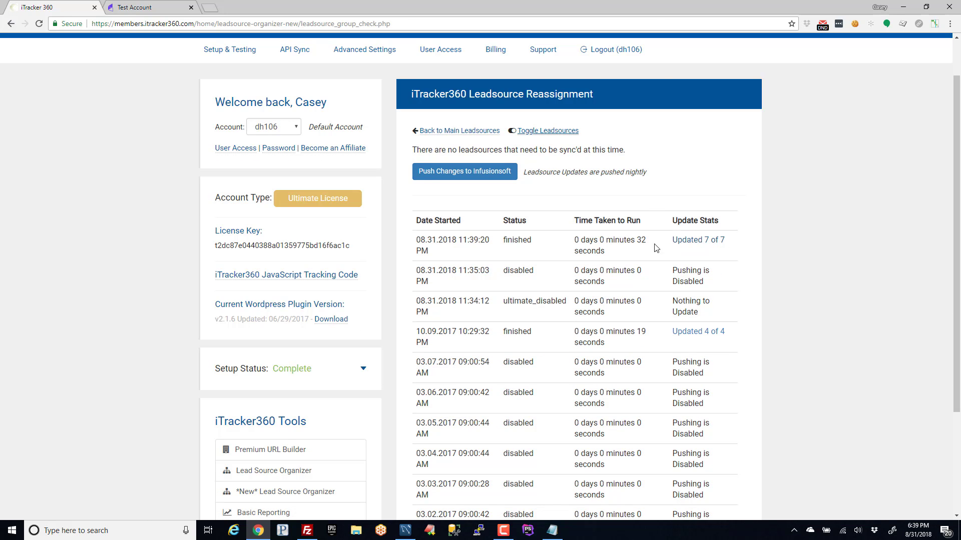
left_click_drag(740, 243, 649, 251)
left_click(753, 265)
left_click(636, 255)
double_click(517, 239)
left_click(102, 260)
Return to the Test Account contact in Infusionsoft and reload it to check its updated lead source.
left_click(144, 9)
scroll(181, 138, "up", 1)
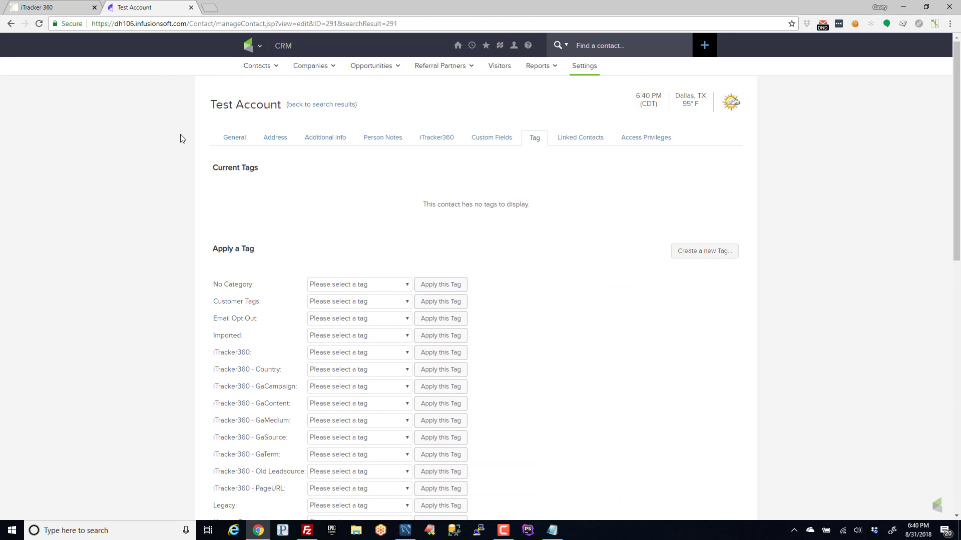
key("F5")
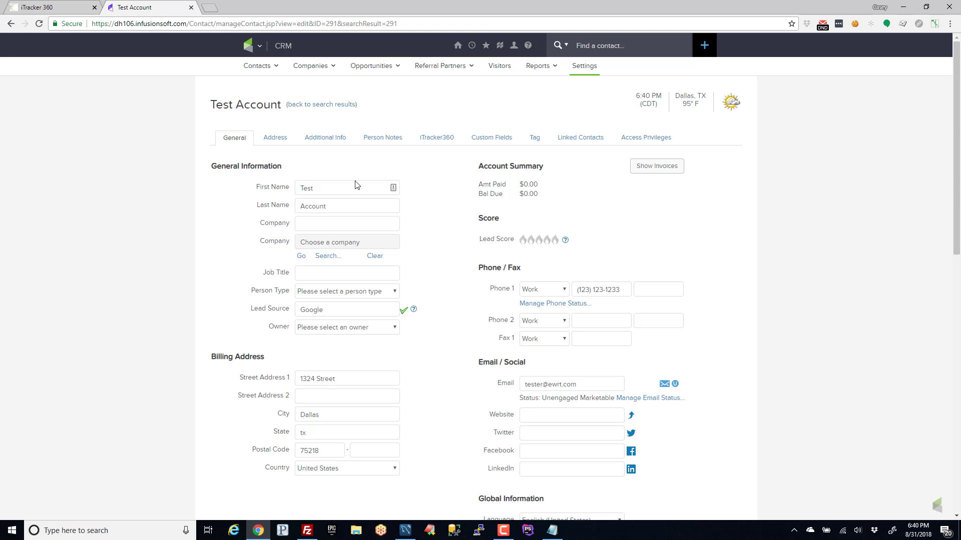
Open the Test Account contact's tags and examine the old leadsource tag's name, category and applied date.
left_click(535, 137)
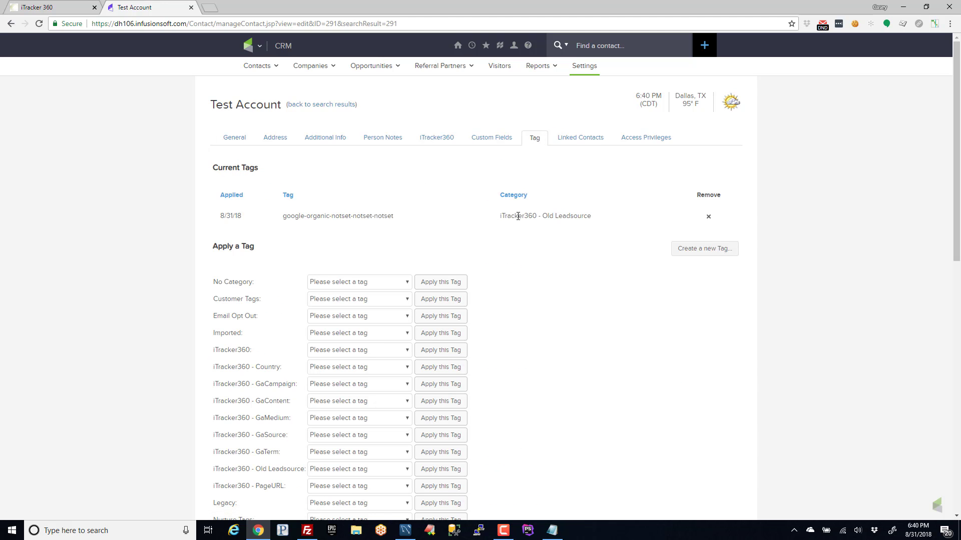
mouse_move(591, 216)
left_mouse_down()
mouse_move(499, 219)
mouse_move(592, 217)
left_mouse_up()
left_click(544, 218)
left_click(552, 207)
left_click_drag(404, 218, 288, 222)
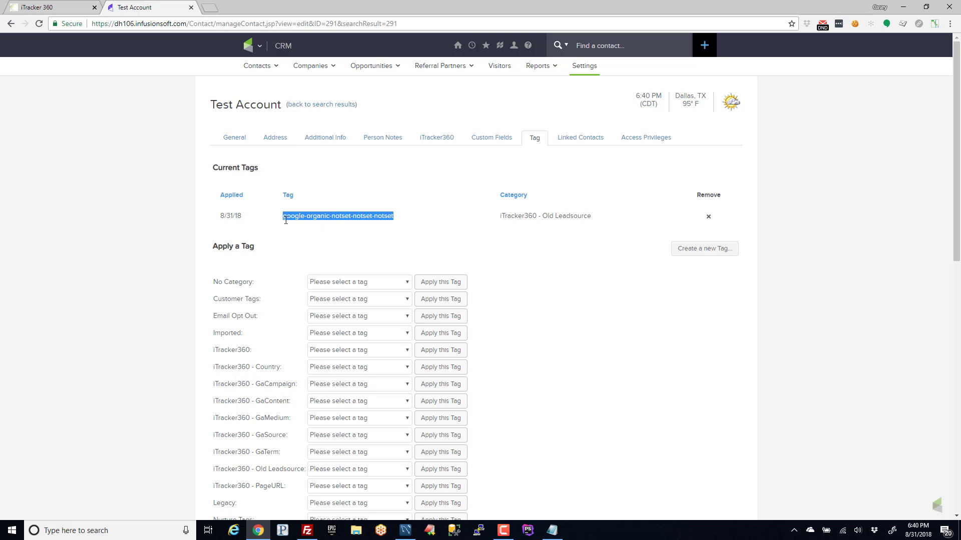
left_click(312, 216)
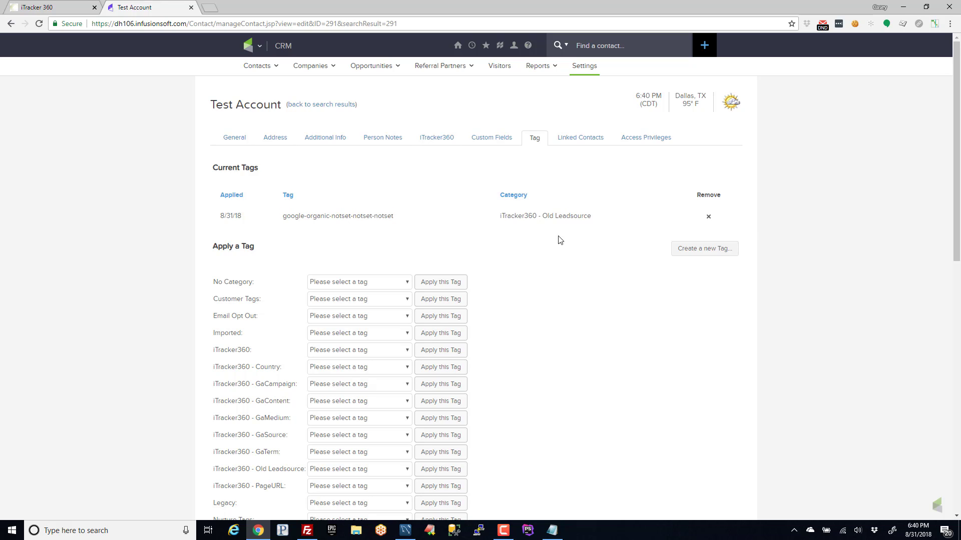
double_click(530, 216)
left_click(400, 234)
left_click_drag(404, 221, 221, 214)
left_click(265, 225)
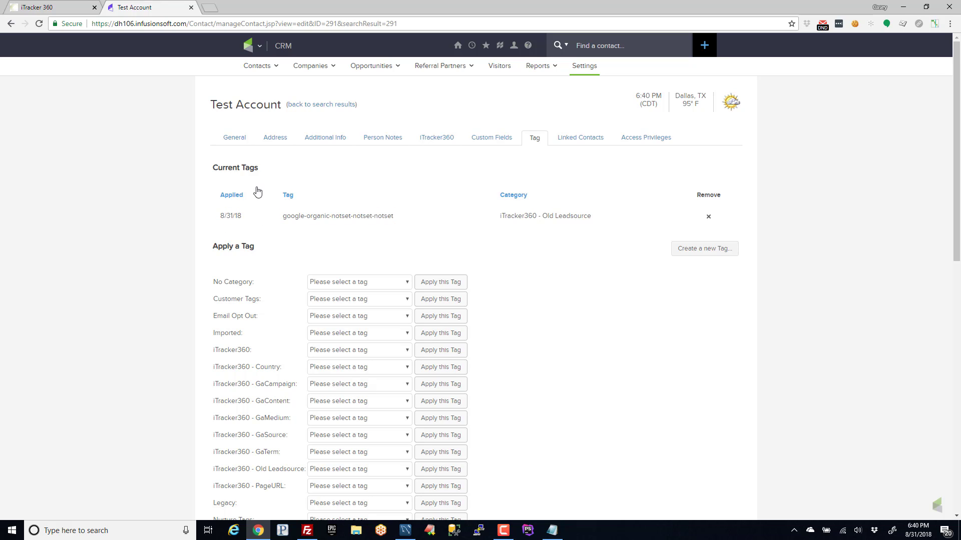
Return to the contact's general information and check the Lead Source field.
left_click(233, 141)
left_click_drag(328, 309, 223, 306)
left_click(124, 283)
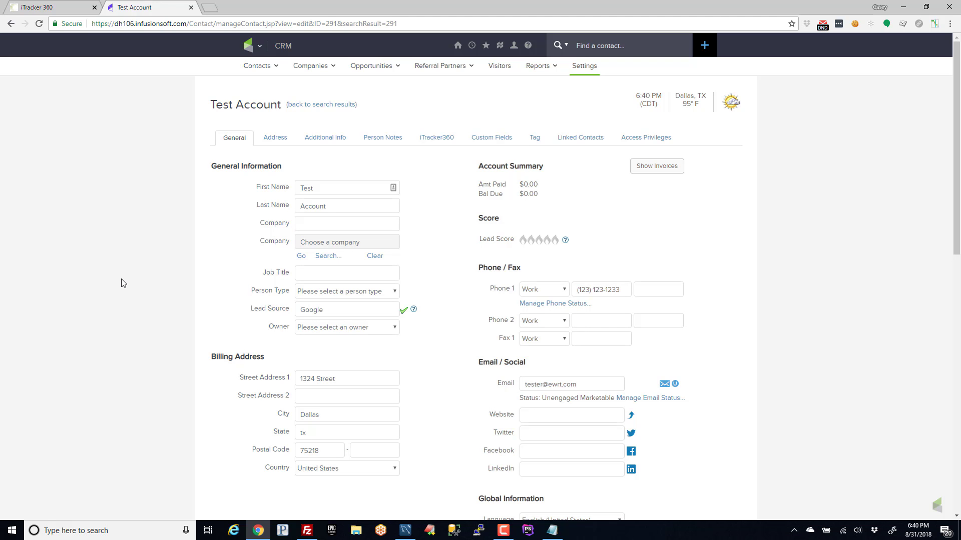
Switch back to iTracker360, go back to the main leadsources, and filter the other leadsources by "organic".
left_click(50, 7)
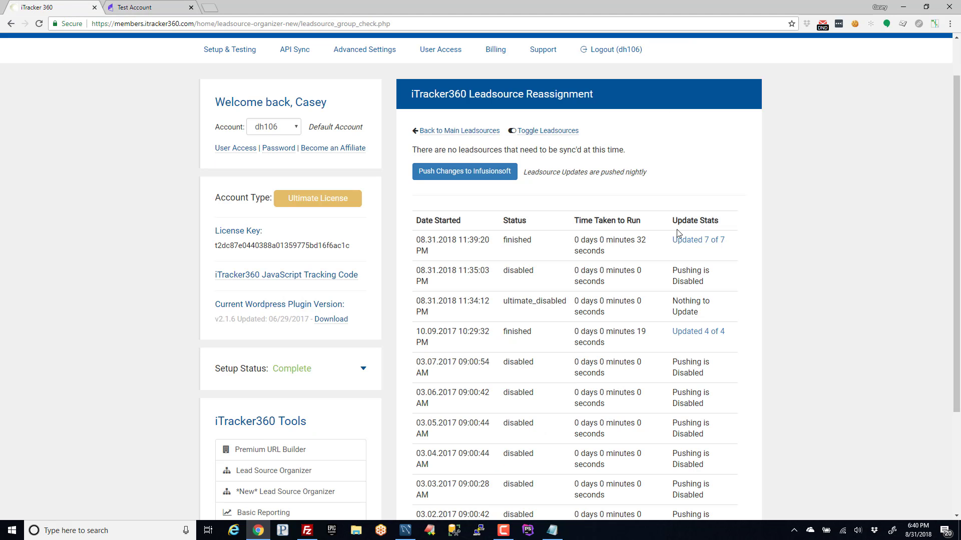
left_click(467, 132)
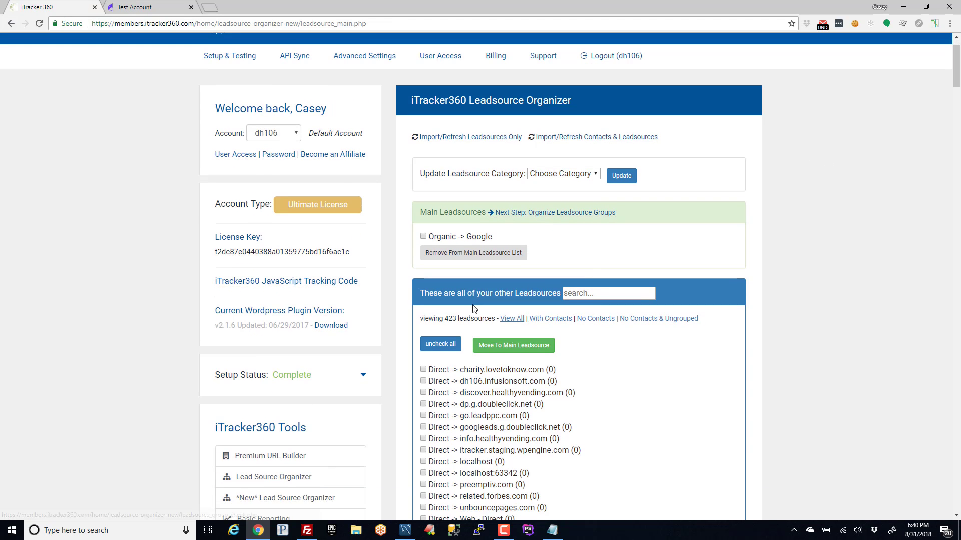
scroll(590, 294, "down", 2)
left_click(587, 289)
type("o")
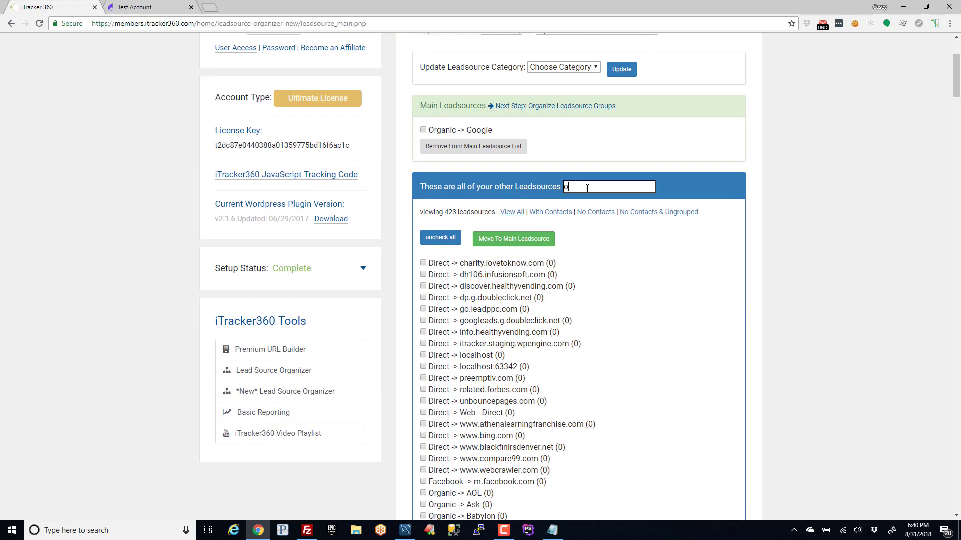
type("rganic")
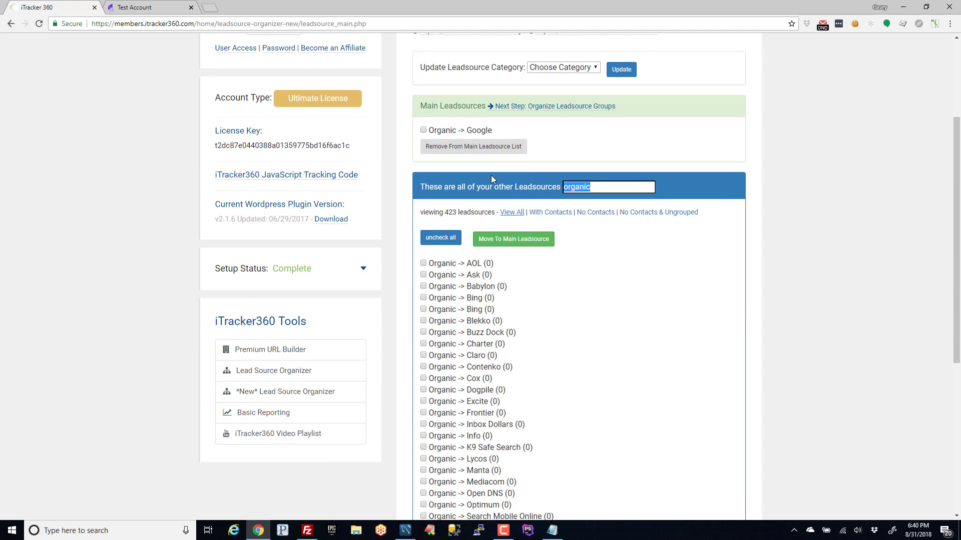
Filter the other leadsources by "google" and review the contact counts of the grouped Google leadsources.
key("ctrl+a")
type("google")
scroll(591, 341, "down", 2)
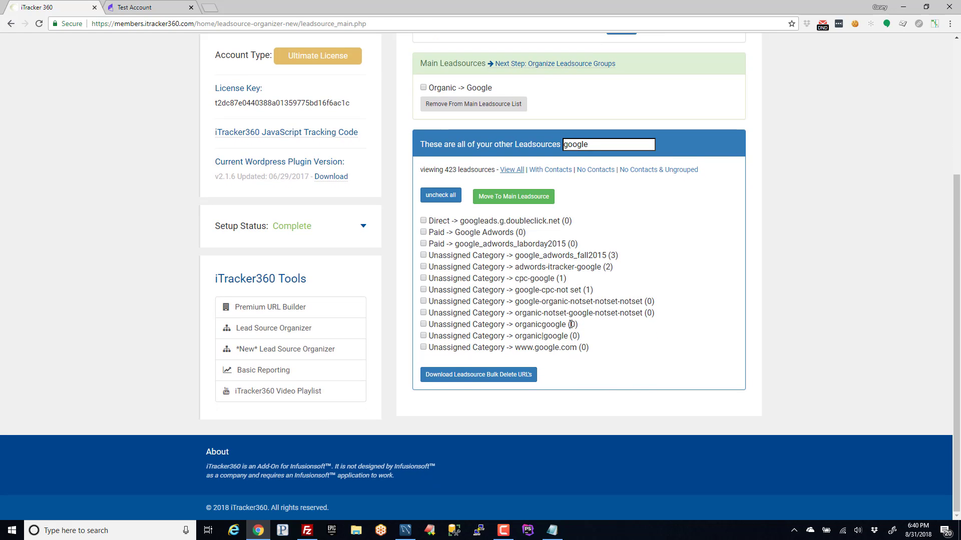
left_click(567, 325)
left_click_drag(574, 336, 607, 353)
mouse_move(647, 313)
left_mouse_down()
mouse_move(656, 313)
mouse_move(645, 301)
left_mouse_up()
left_click(588, 278)
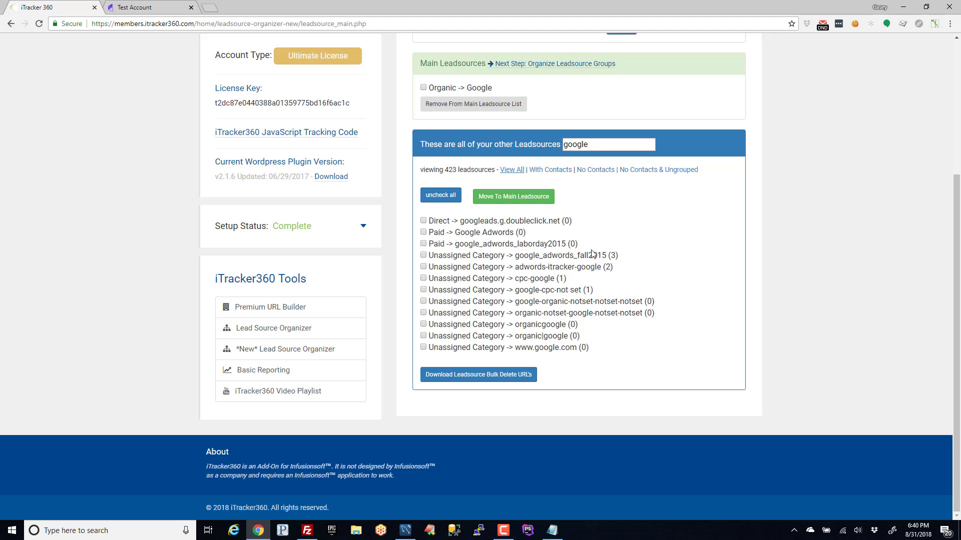
Check the Organic -> Google main leadsource and clear the filter on the other leadsources.
scroll(551, 245, "up", 3)
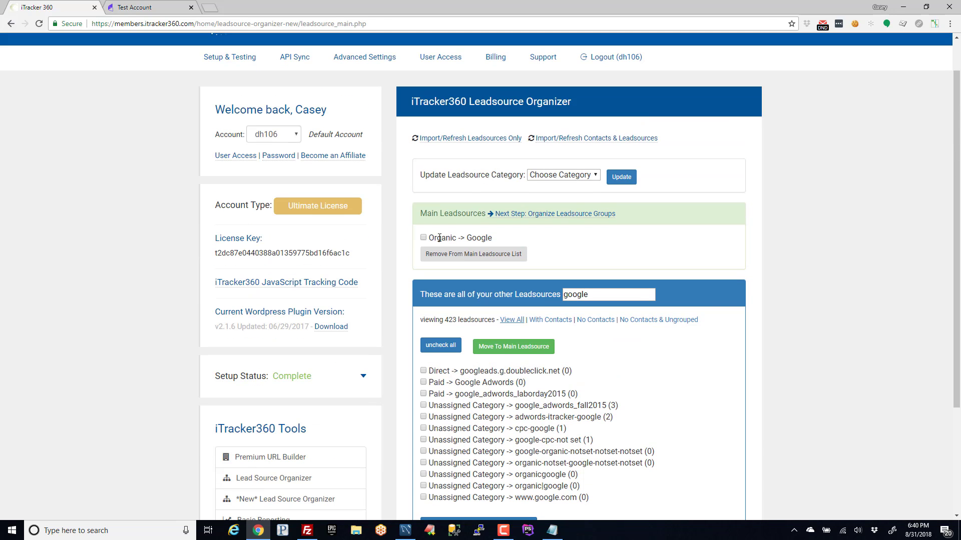
left_click_drag(429, 237, 503, 238)
left_click(633, 260)
double_click(626, 295)
key("BackSpace")
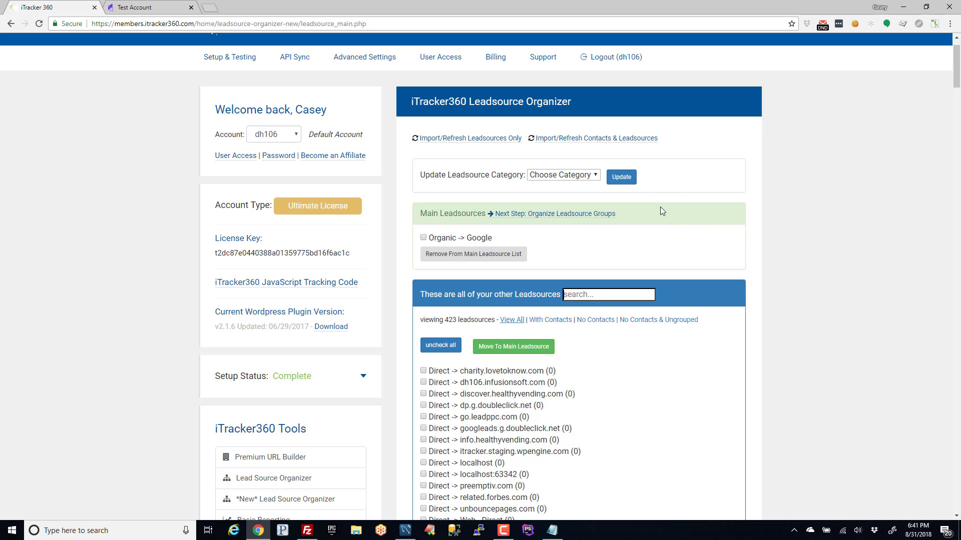
Open Organize Leadsource Groups, toggle the list off to check the push history, and return to the main leadsources.
left_click(576, 215)
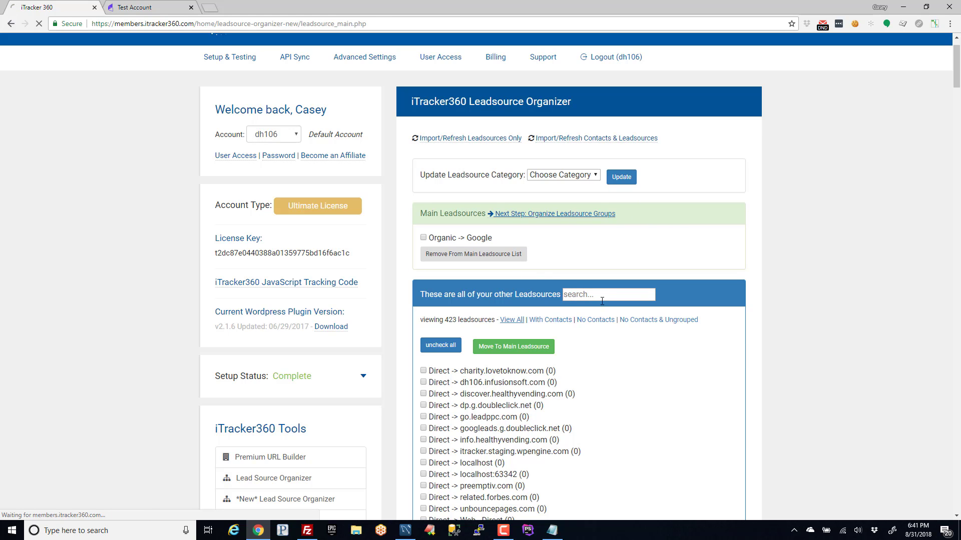
scroll(602, 354, "down", 1)
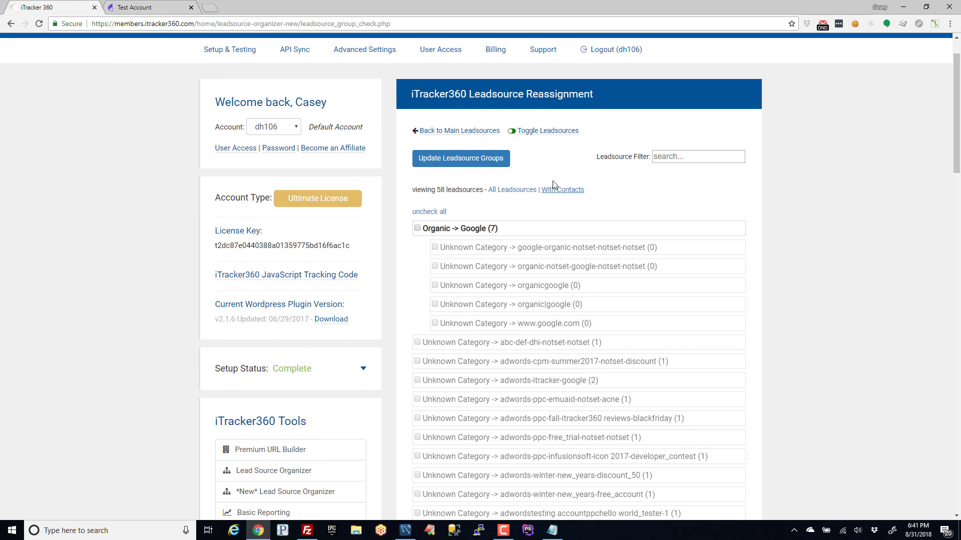
left_click(543, 131)
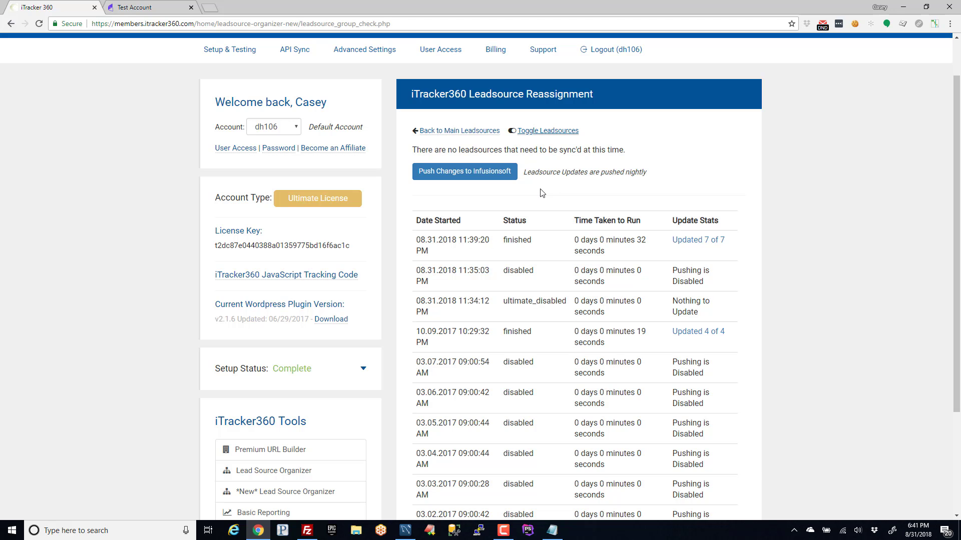
left_click(479, 131)
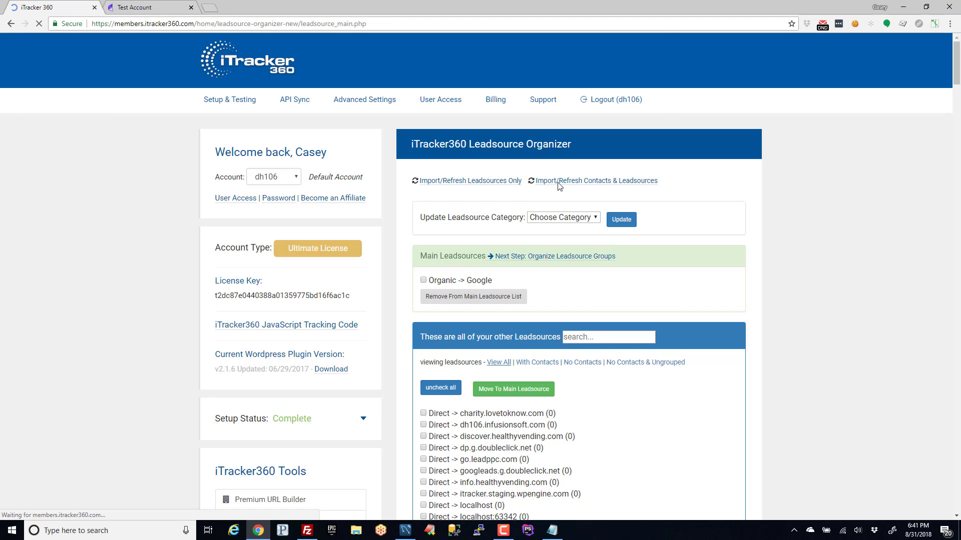
scroll(601, 281, "down", 2)
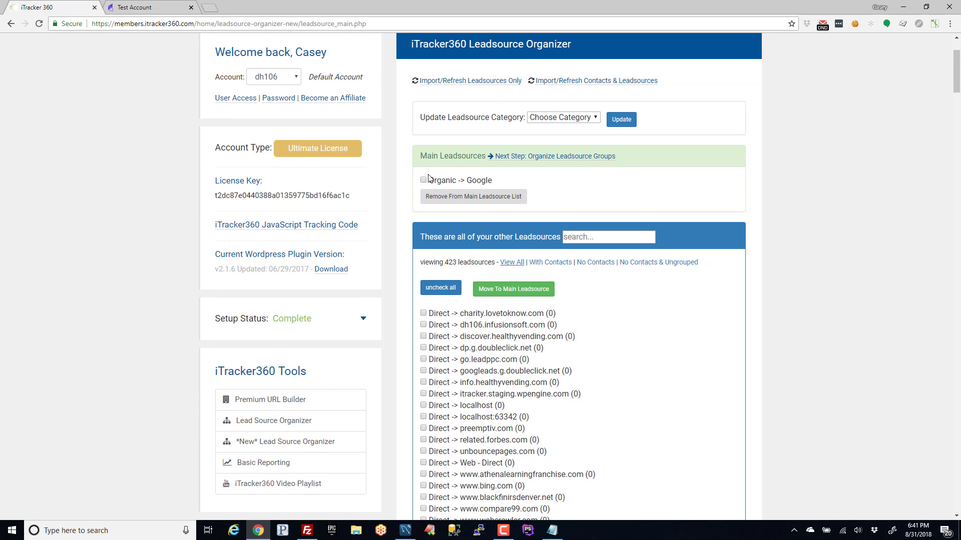